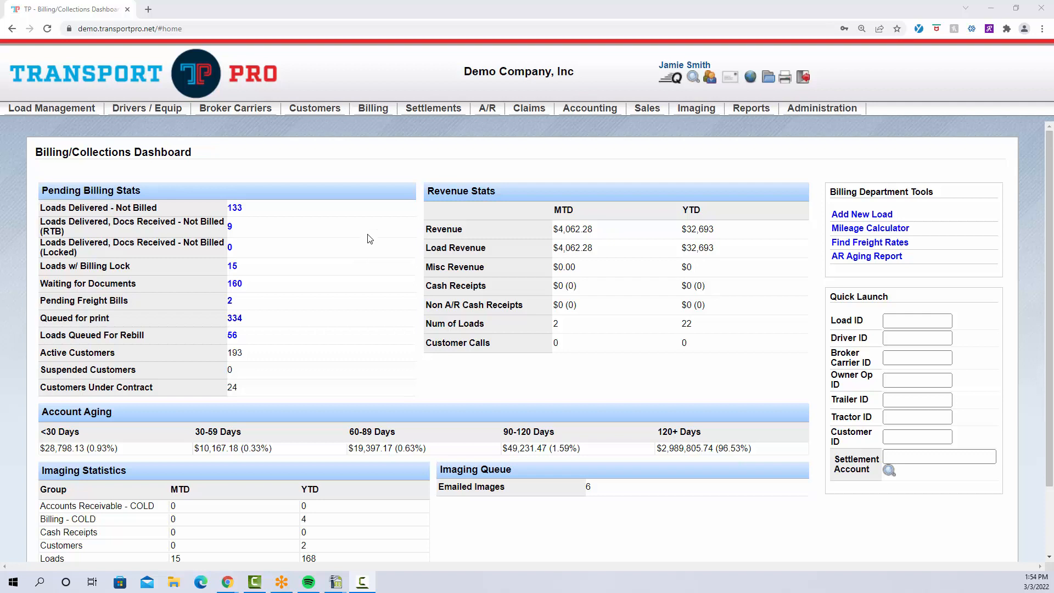
# From the Billing Dashboard, view the list of delivered loads that are not billed, and return to the dashboard
pyautogui.moveTo(373, 110)
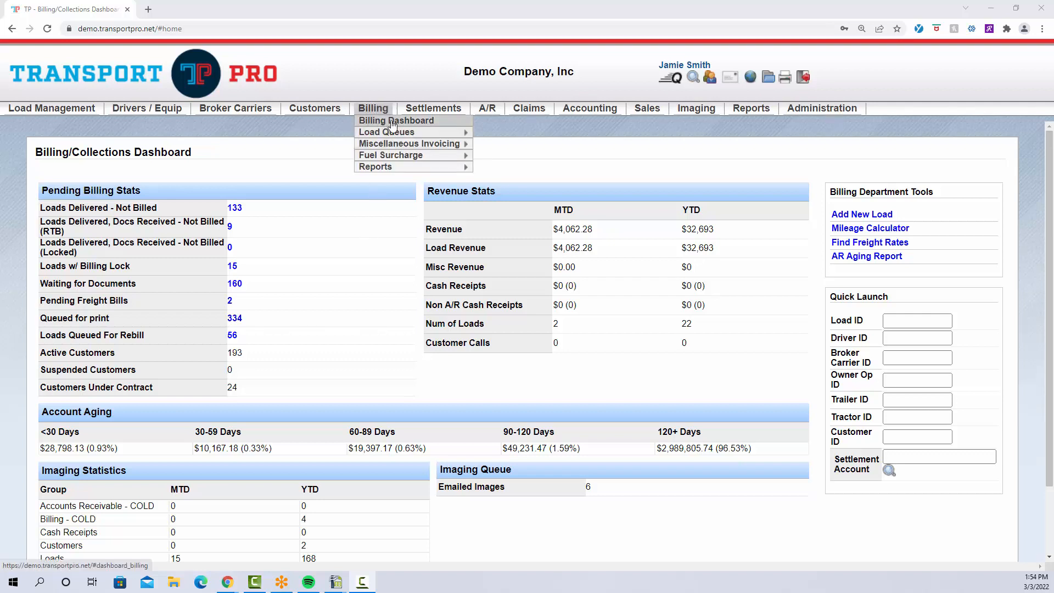
pyautogui.click(391, 123)
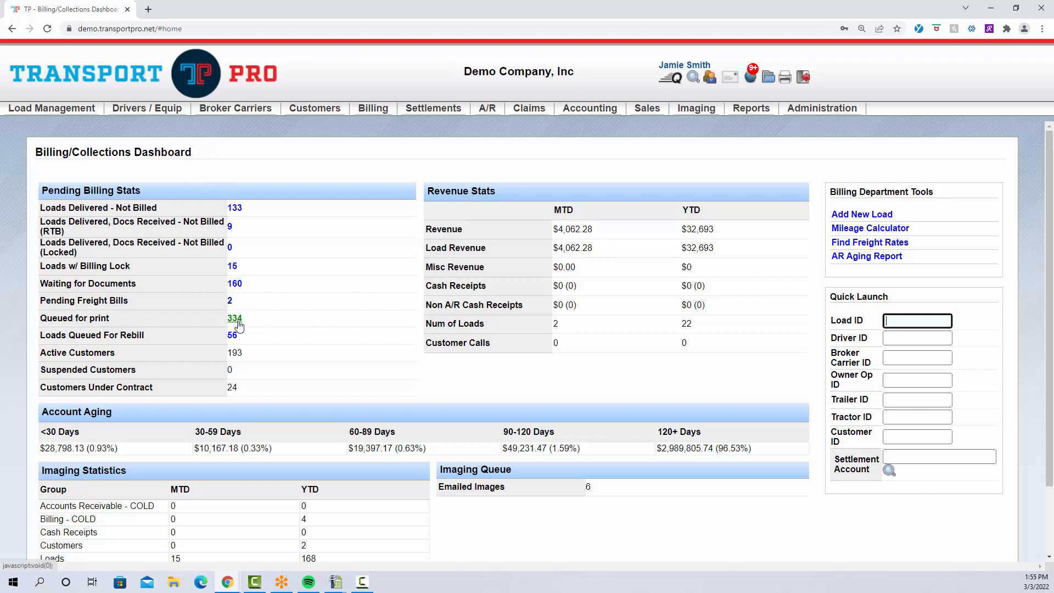
pyautogui.click(239, 215)
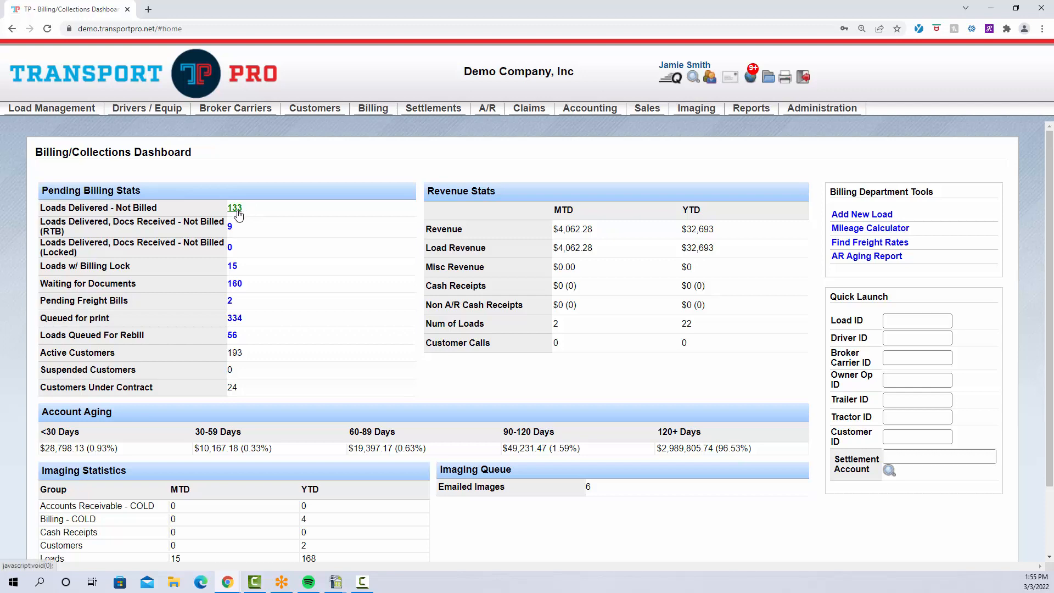
pyautogui.scroll(-10, 250, 297)
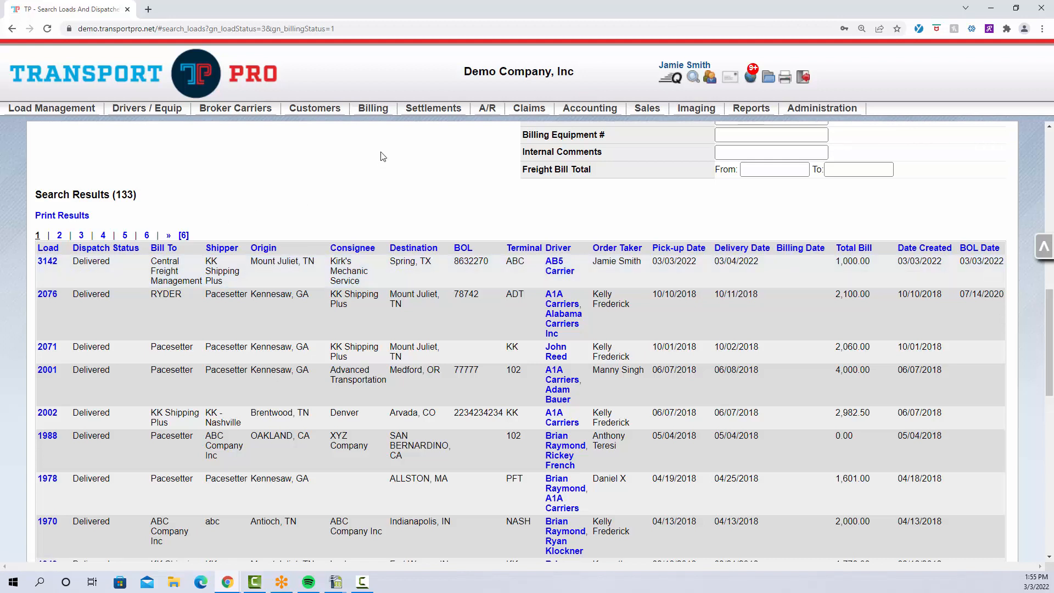
pyautogui.click(371, 122)
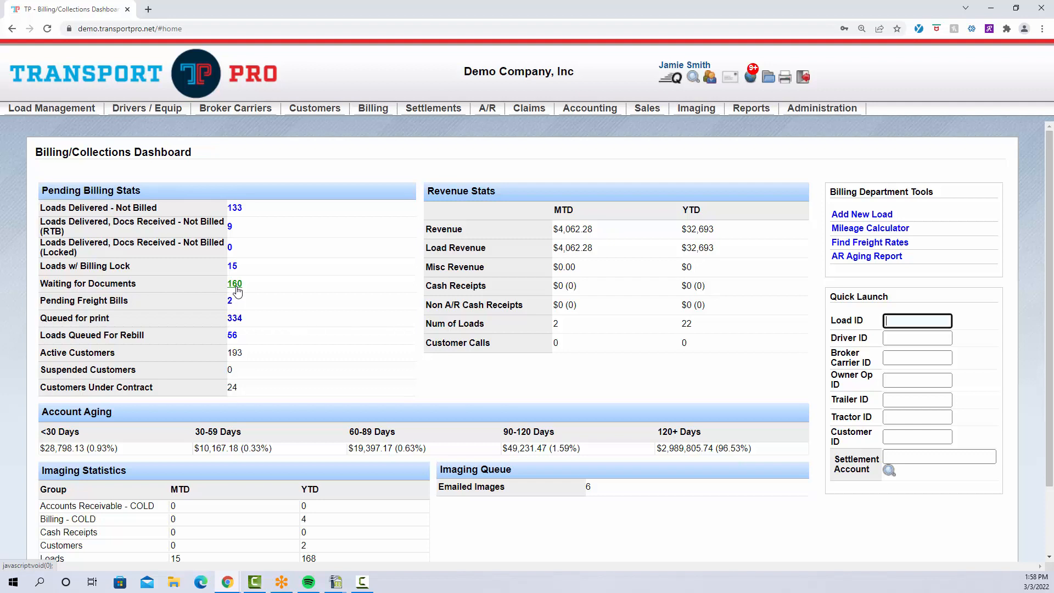
# Open the Waiting For Documents load queue and search for all loads missing documents without any filters
pyautogui.moveTo(371, 110)
pyautogui.moveTo(387, 132)
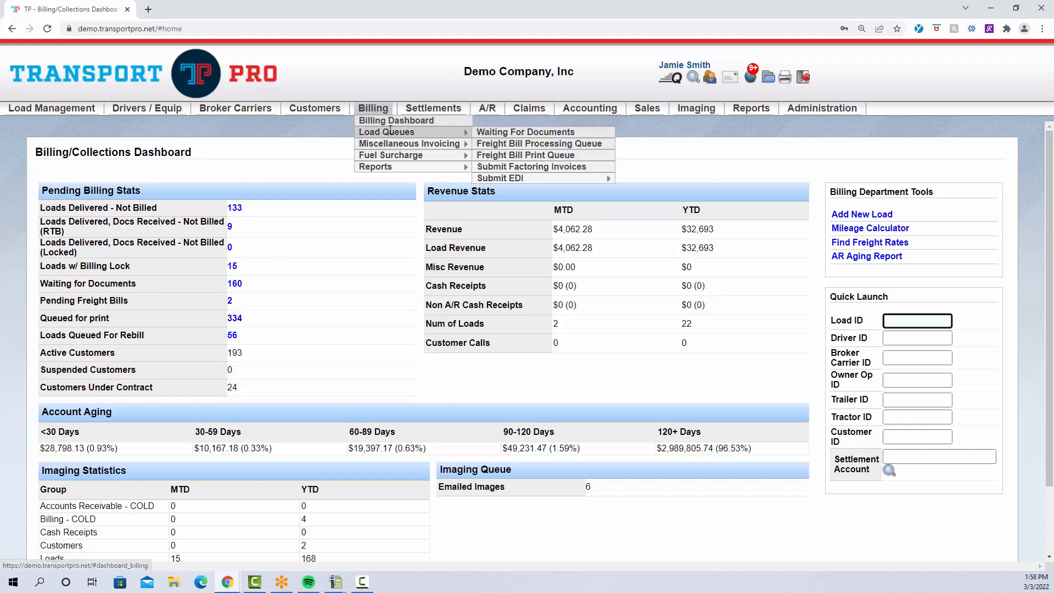
pyautogui.click(493, 134)
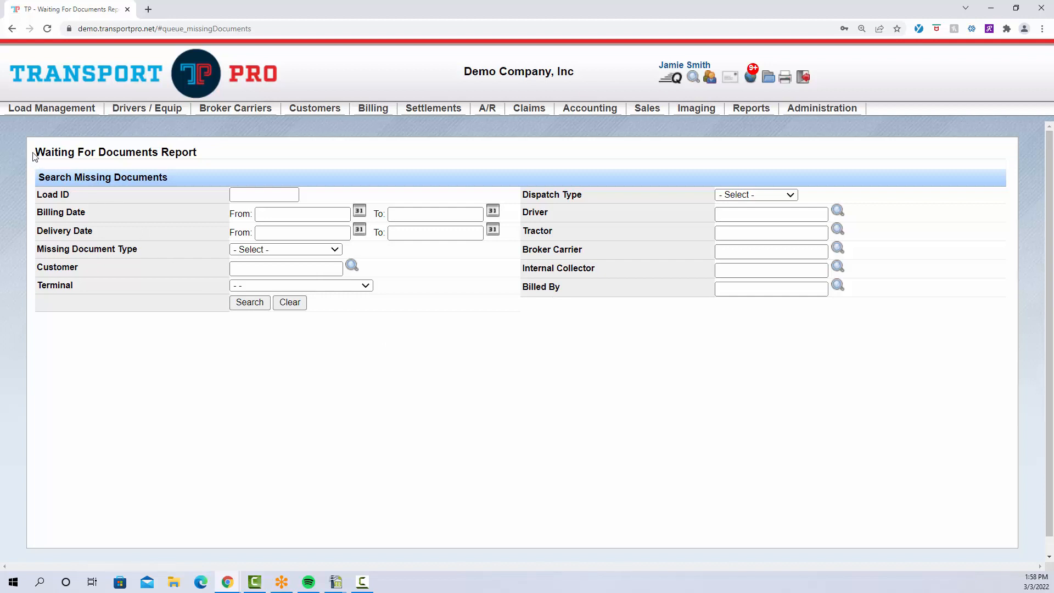
pyautogui.moveTo(34, 155); pyautogui.dragTo(194, 161)
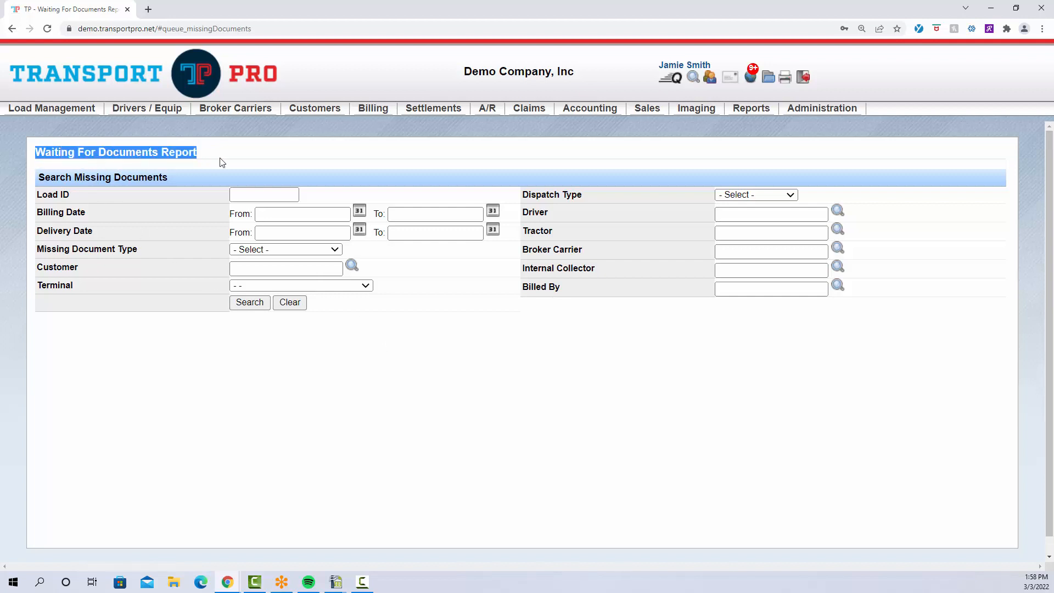
pyautogui.click(248, 304)
pyautogui.click(434, 308)
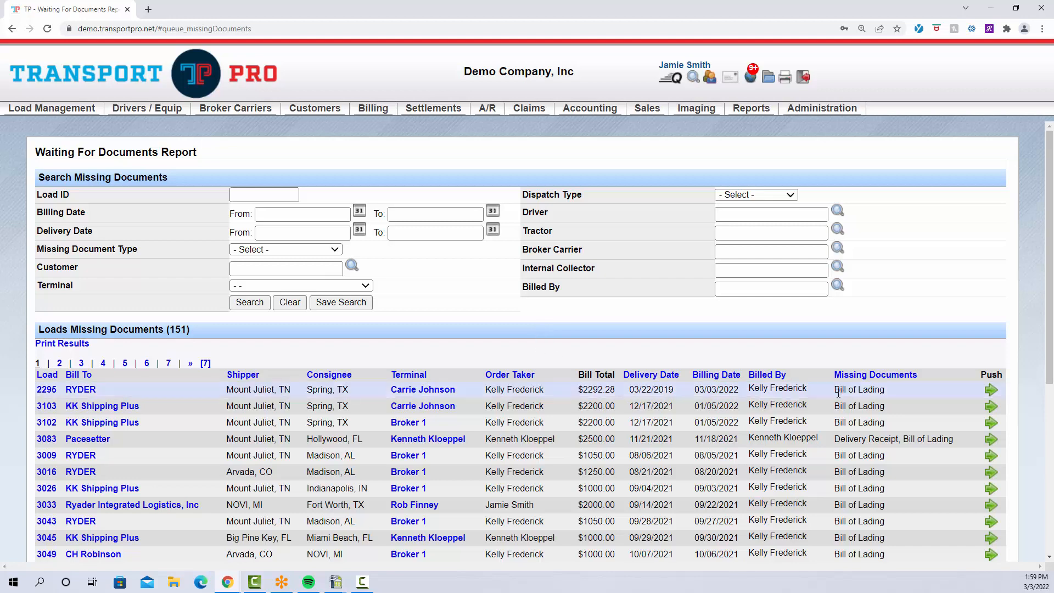
# Examine which missing documents are listed for the loads in the report, and return to the Billing Dashboard
pyautogui.moveTo(837, 391); pyautogui.dragTo(915, 396)
pyautogui.moveTo(836, 440); pyautogui.dragTo(961, 444)
pyautogui.click(845, 455)
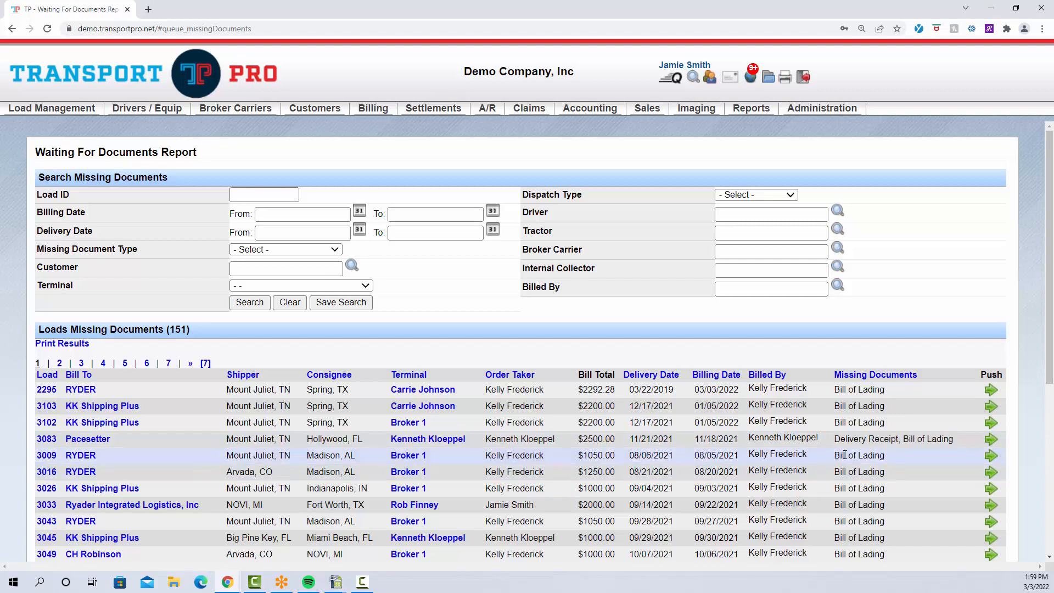
pyautogui.moveTo(836, 455); pyautogui.dragTo(996, 456)
pyautogui.click(977, 457)
pyautogui.click(973, 440)
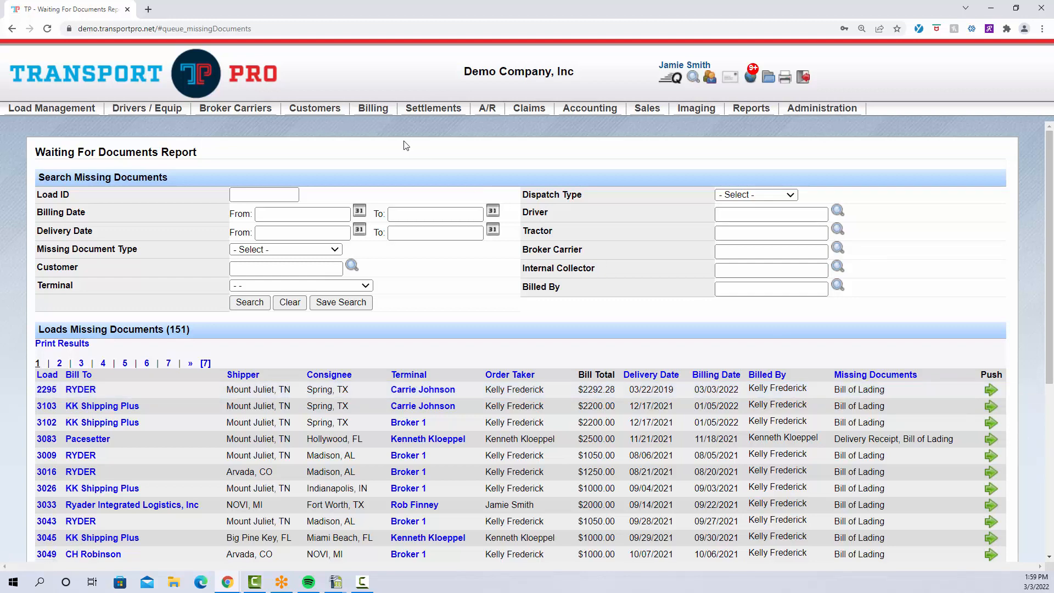
pyautogui.click(384, 121)
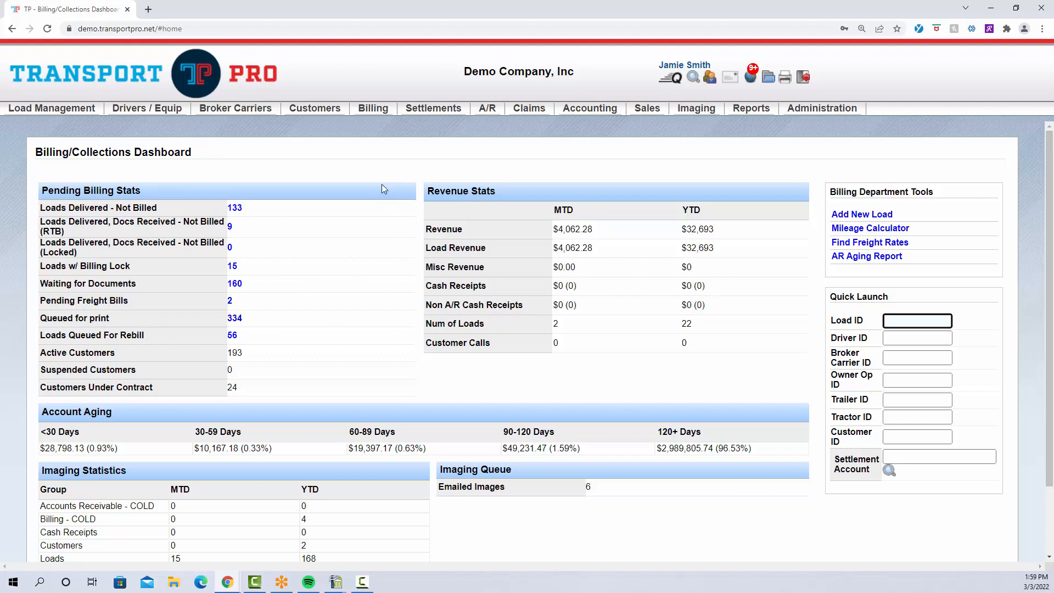
# View the pending freight bills in the Freight Bill Processing Queue, and return to the Billing Dashboard
pyautogui.moveTo(381, 113)
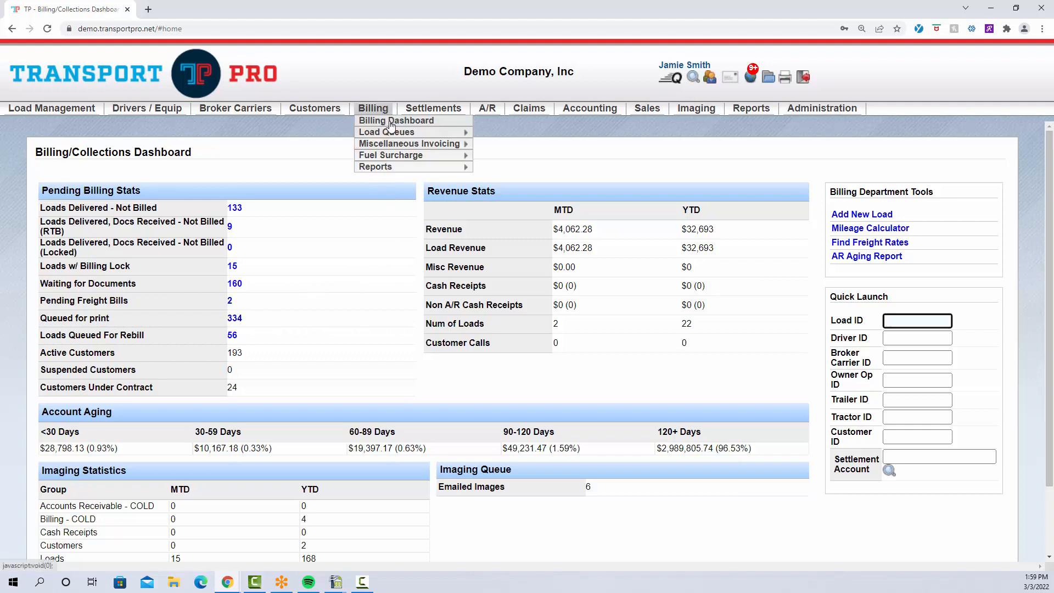
pyautogui.moveTo(420, 132)
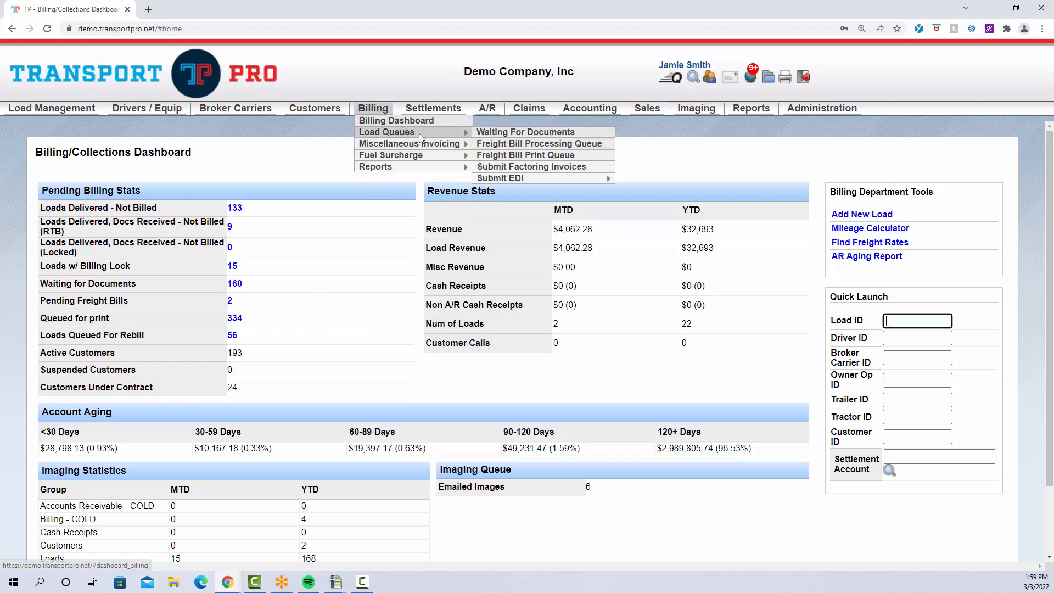
pyautogui.click(508, 147)
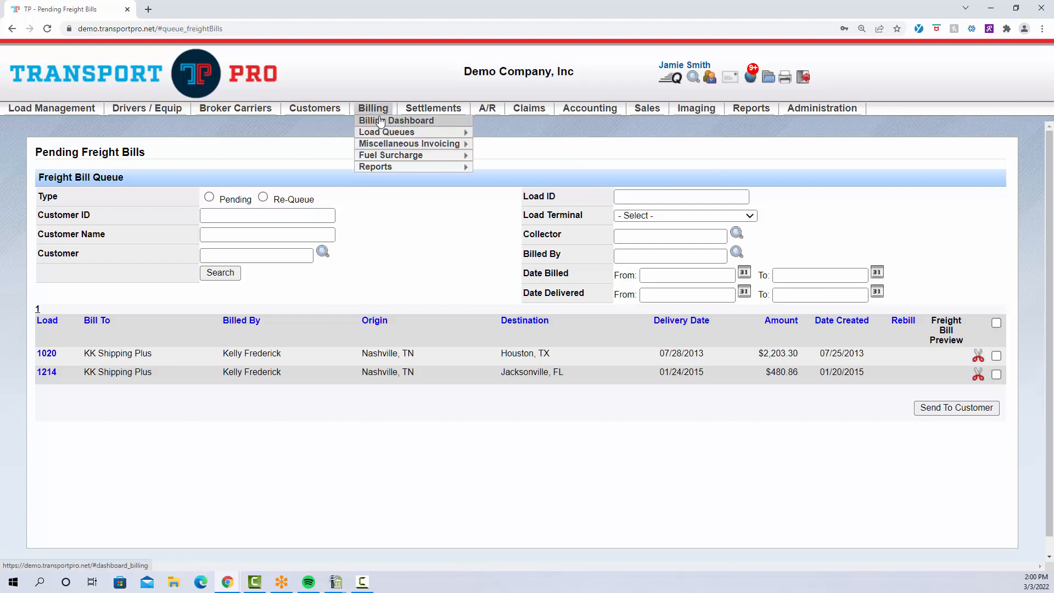
pyautogui.click(378, 121)
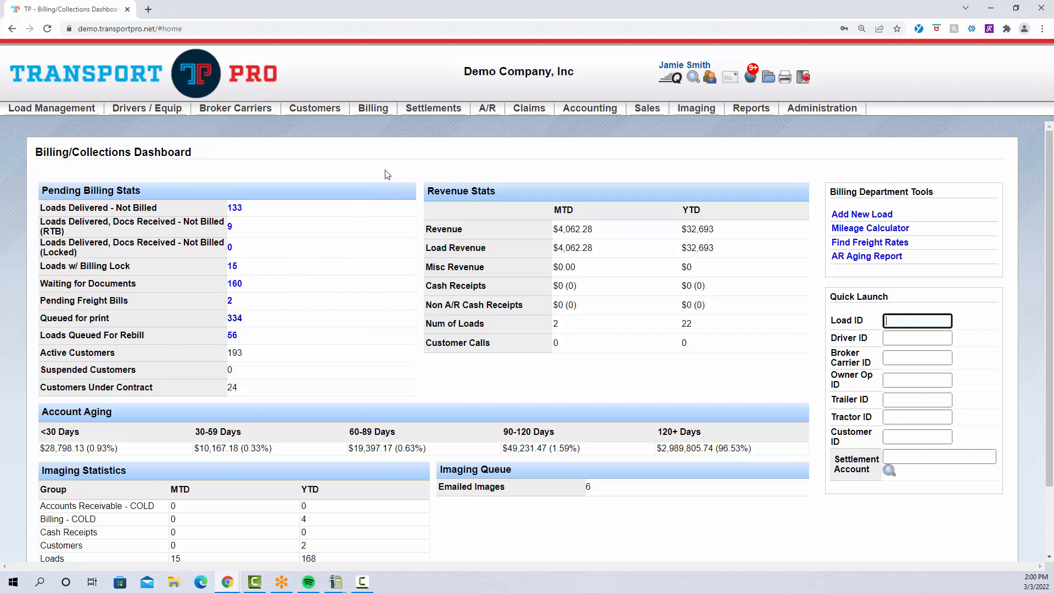
# View the loads in the Freight Bill Print Queue, and return to the Billing Dashboard
pyautogui.moveTo(386, 110)
pyautogui.moveTo(418, 133)
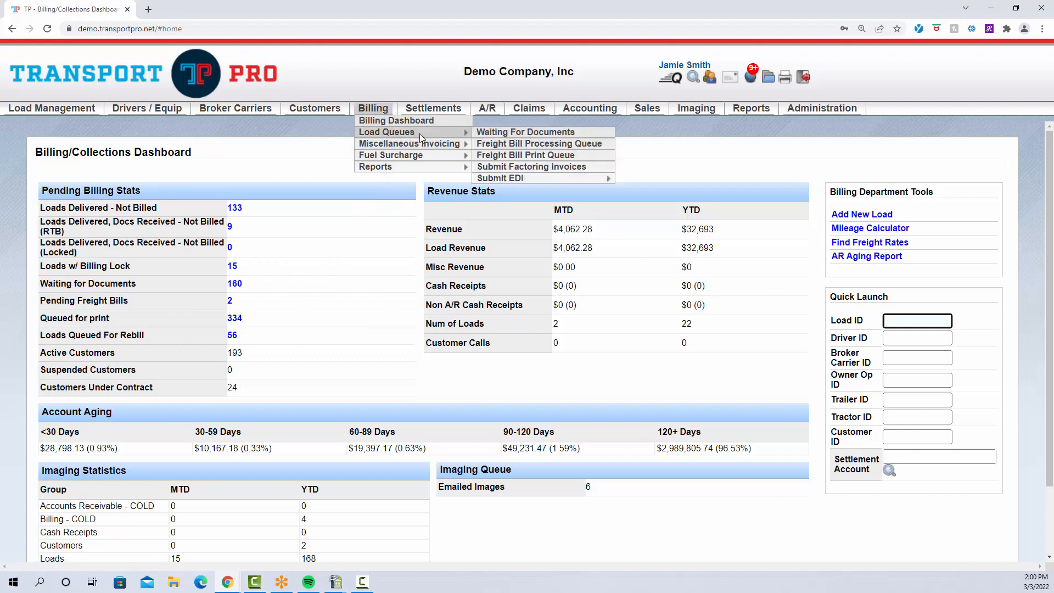
pyautogui.click(525, 157)
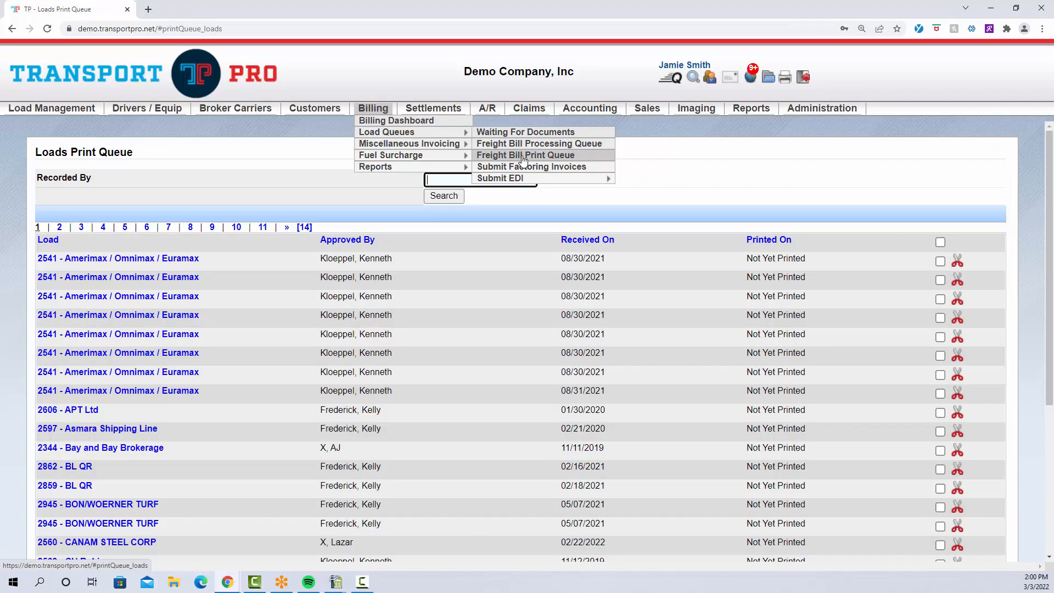
pyautogui.click(382, 120)
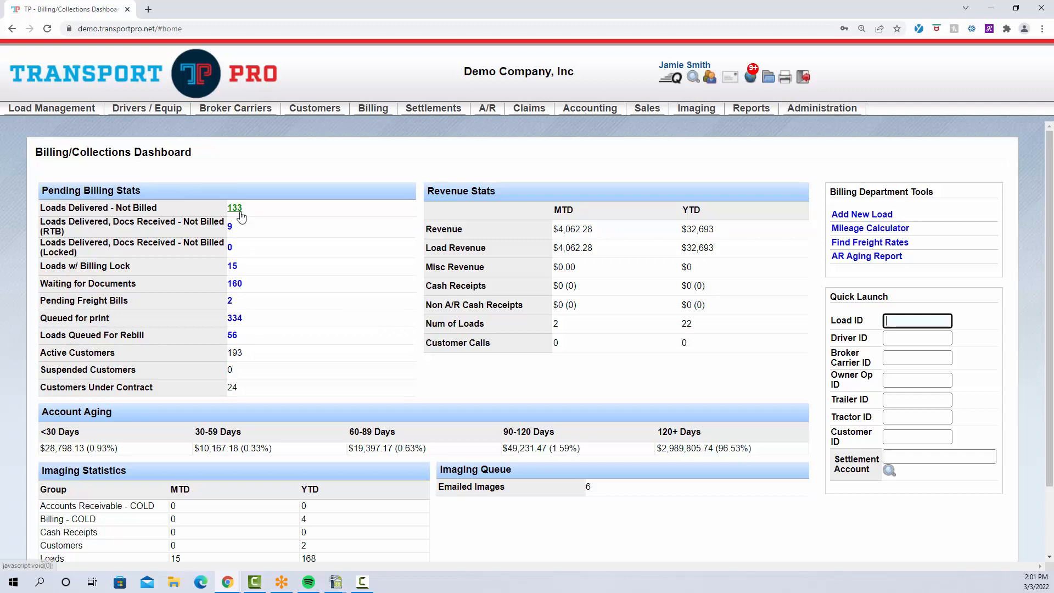
# From the delivered, docs received, not billed (RTB) loads, open the summary of the first listed load, for Central Freight Management
pyautogui.click(231, 228)
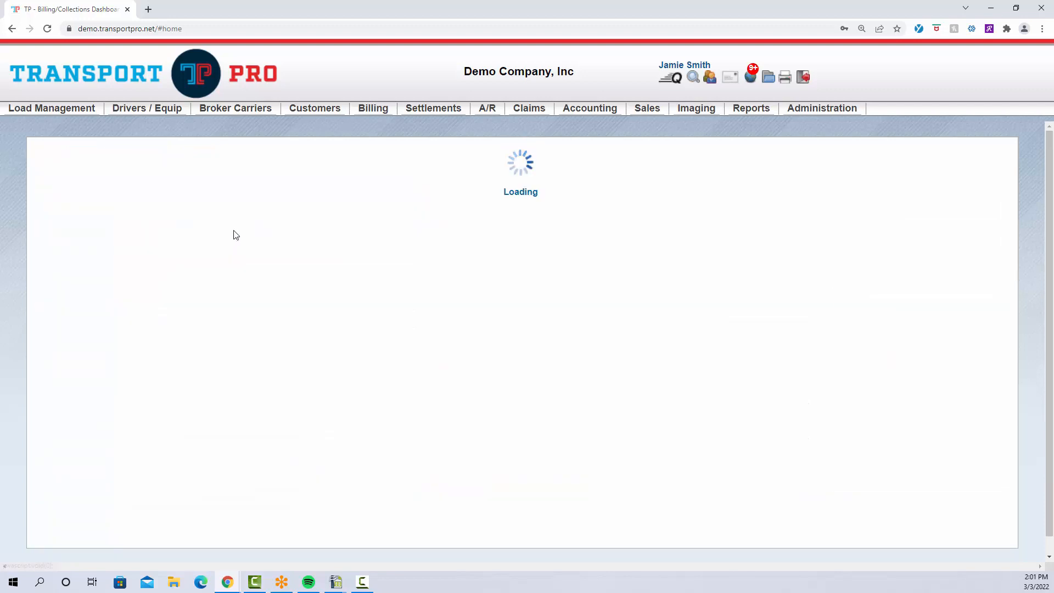
pyautogui.scroll(-7, 148, 411)
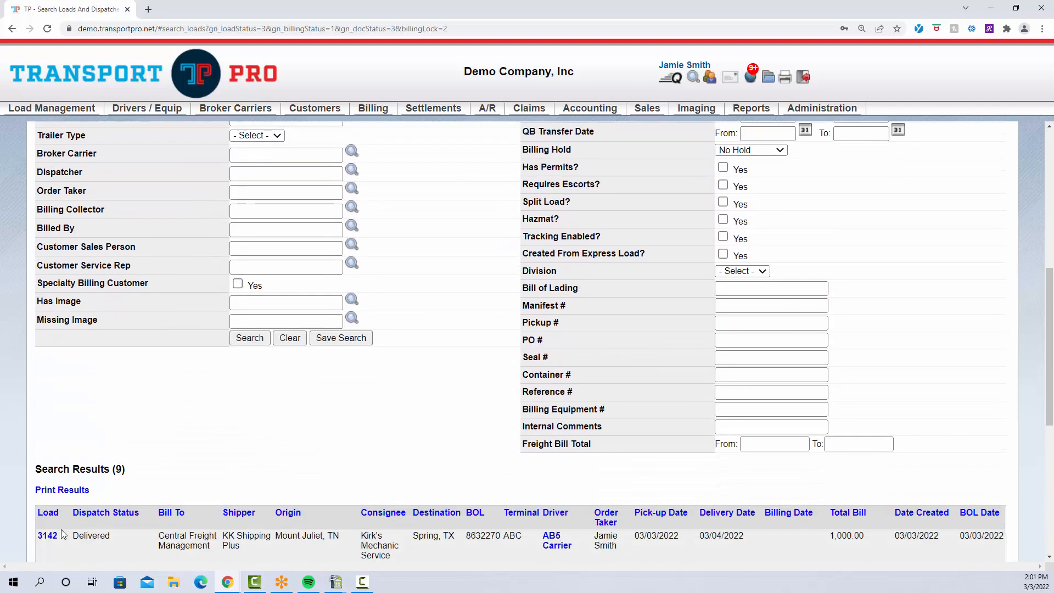
pyautogui.click(52, 534)
pyautogui.scroll(8, 252, 378)
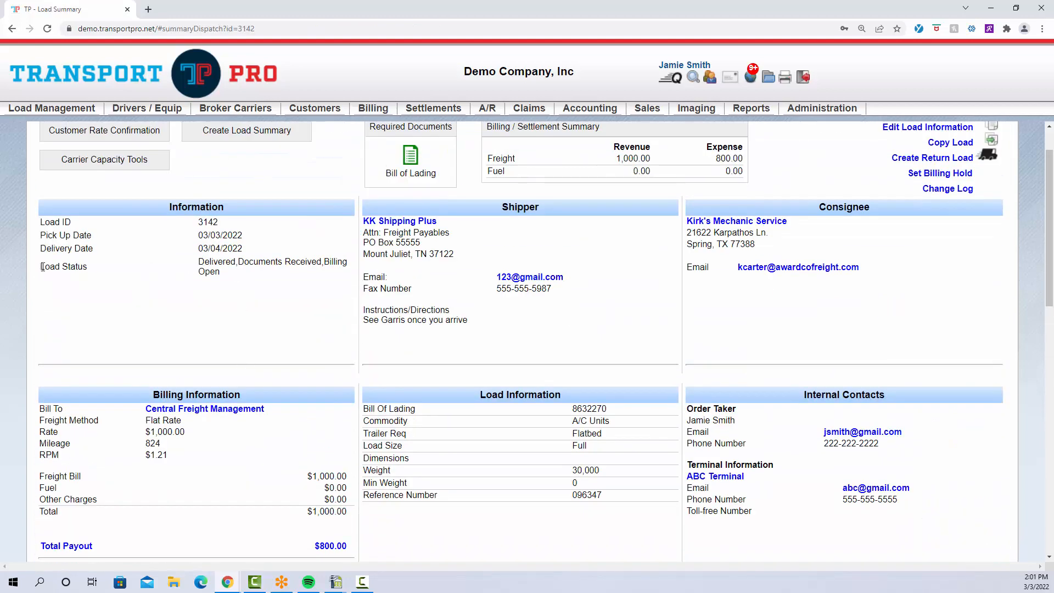
# Examine the load status in the Information section of the Load Summary
pyautogui.moveTo(40, 267); pyautogui.dragTo(250, 273)
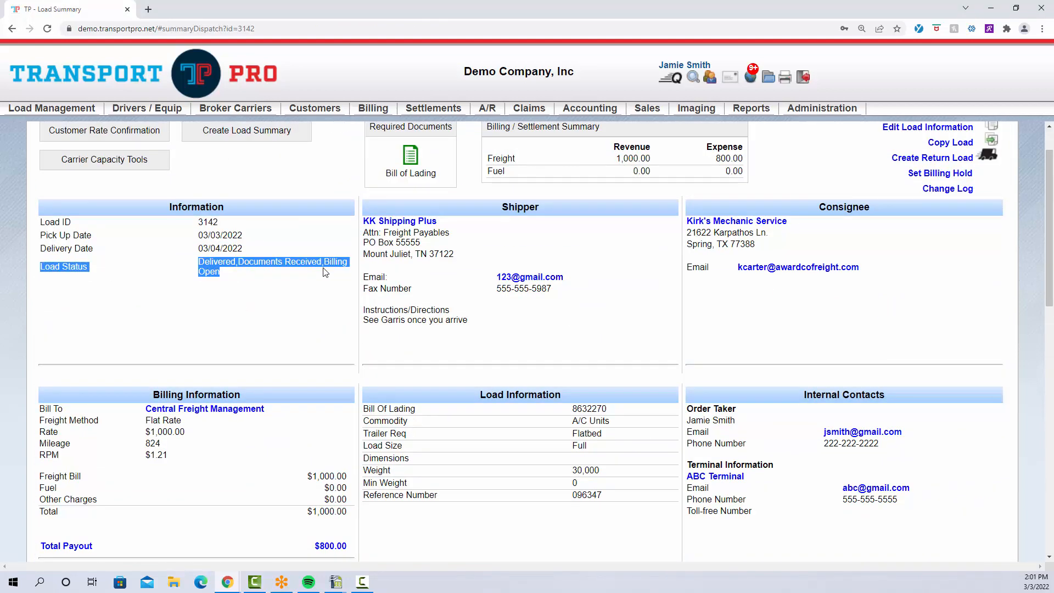
pyautogui.click(231, 281)
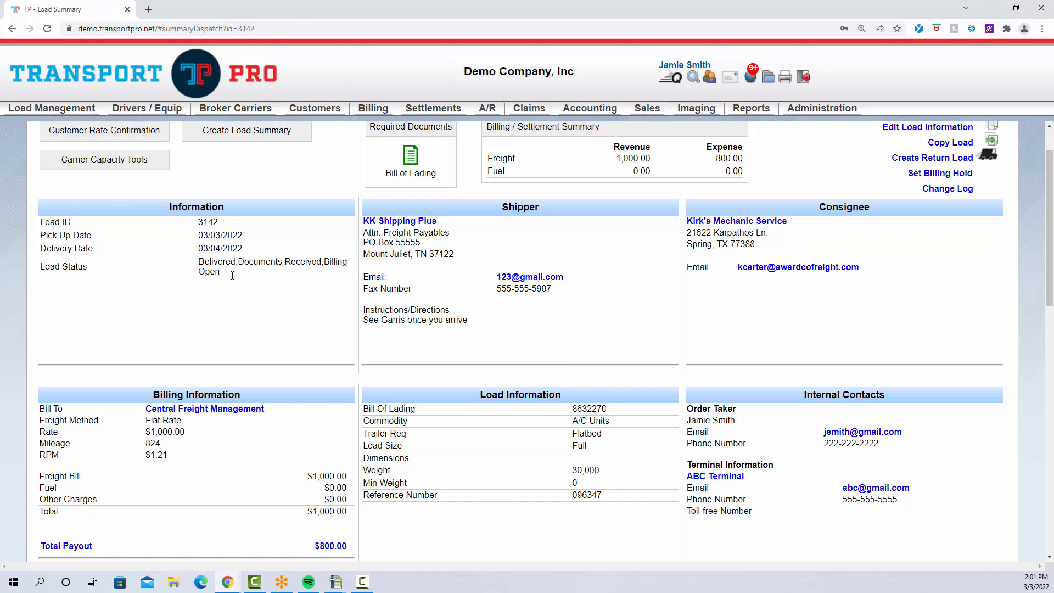
pyautogui.scroll(1, 307, 316)
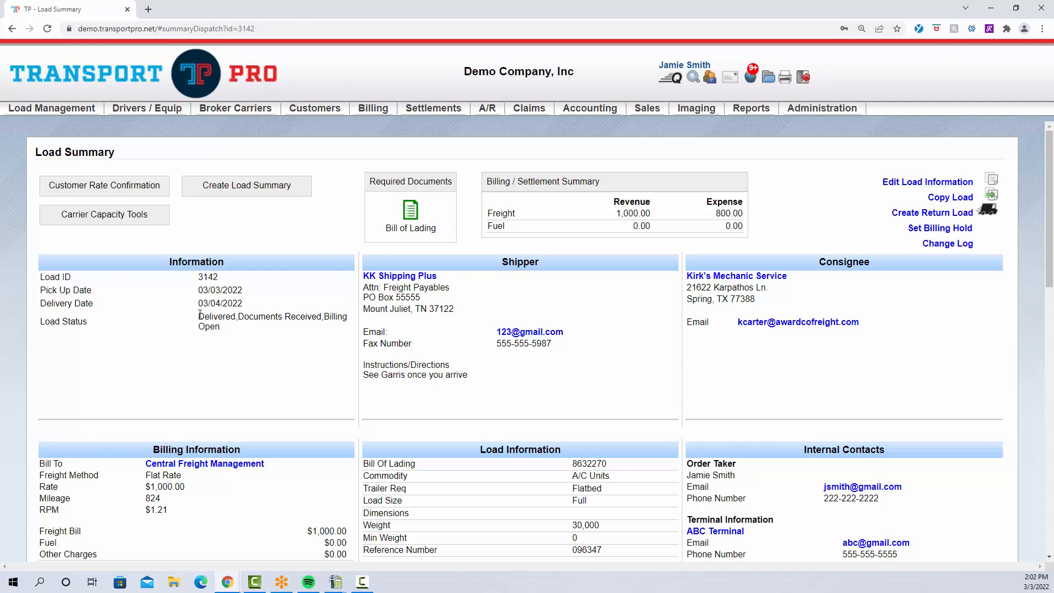
pyautogui.moveTo(200, 316); pyautogui.dragTo(323, 318)
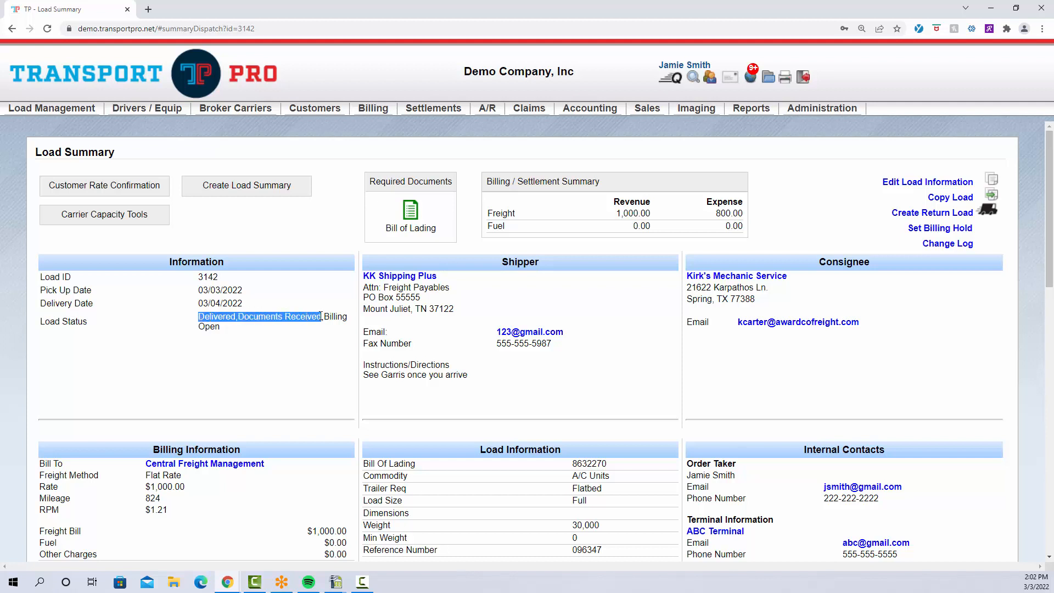
pyautogui.click(317, 337)
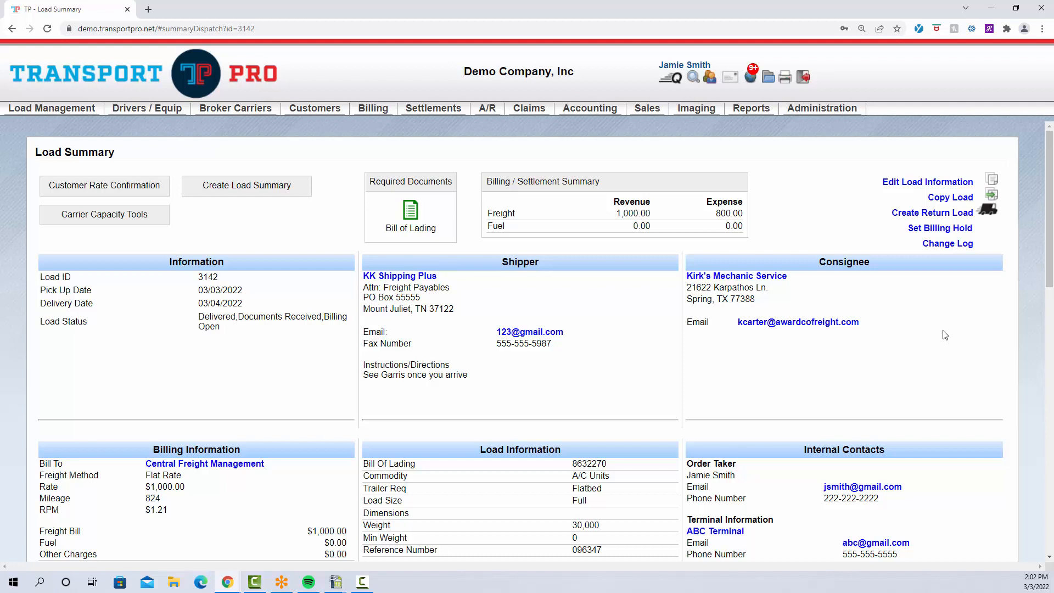
pyautogui.moveTo(37, 150); pyautogui.dragTo(168, 152)
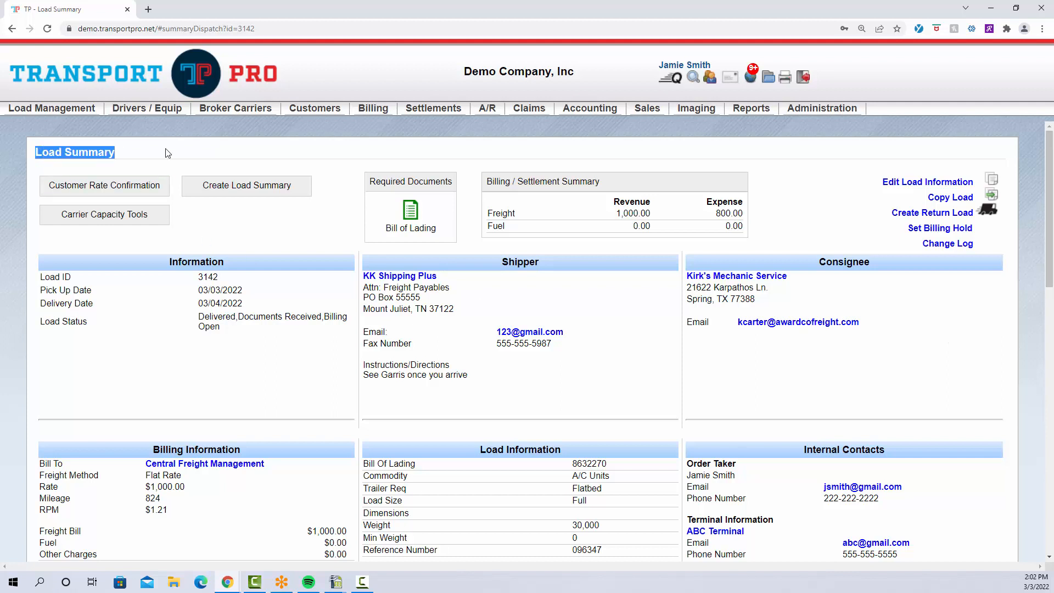
pyautogui.click(167, 153)
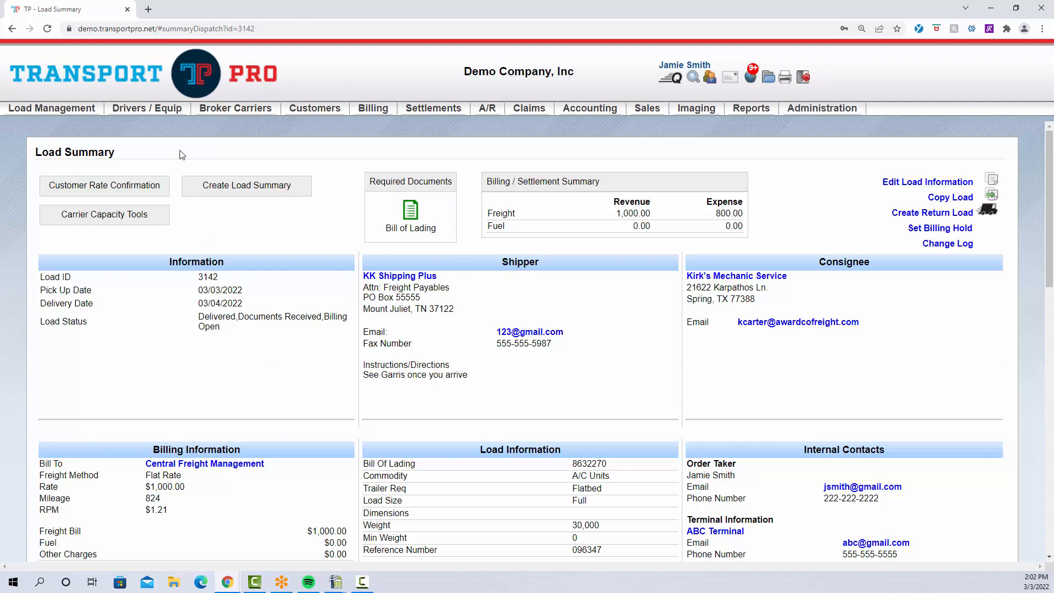
# Open the load's information for editing and mark its freight bill as Ready To Bill, accepting the confirmation
pyautogui.click(895, 186)
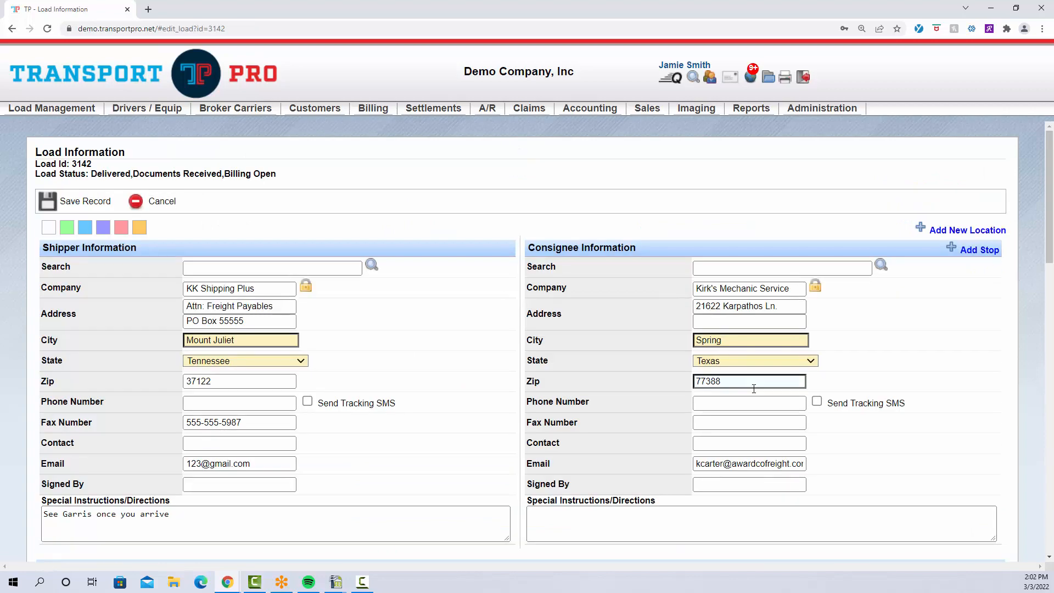
pyautogui.scroll(-13, 895, 397)
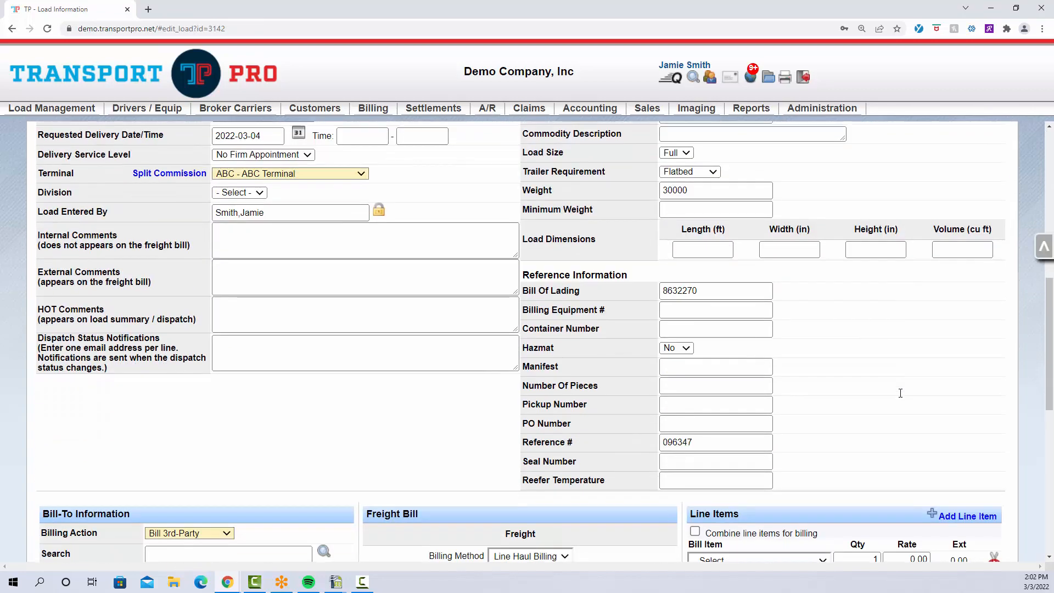
pyautogui.scroll(-3, 544, 439)
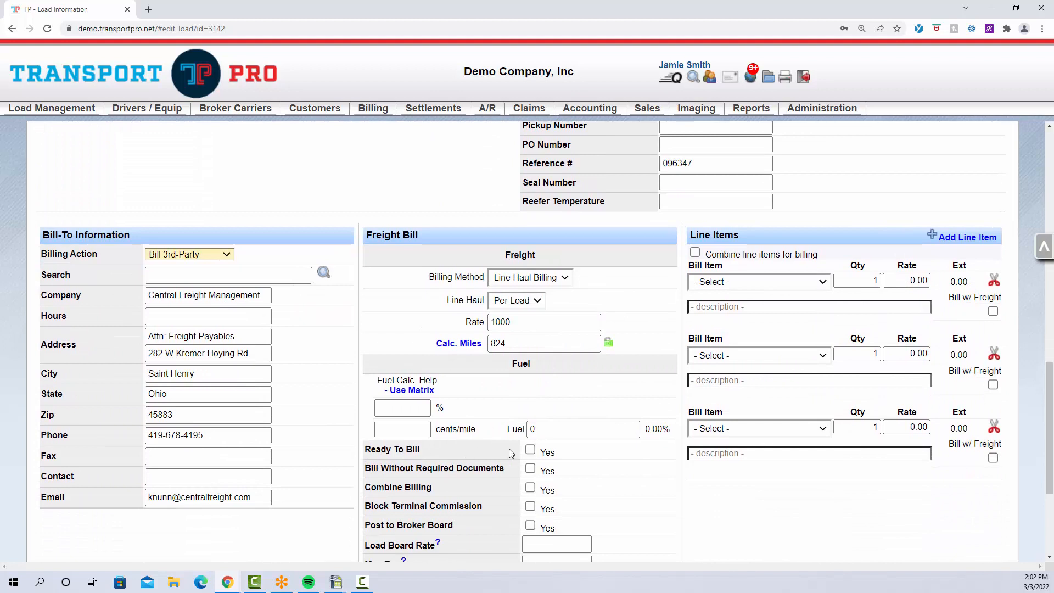
pyautogui.click(531, 451)
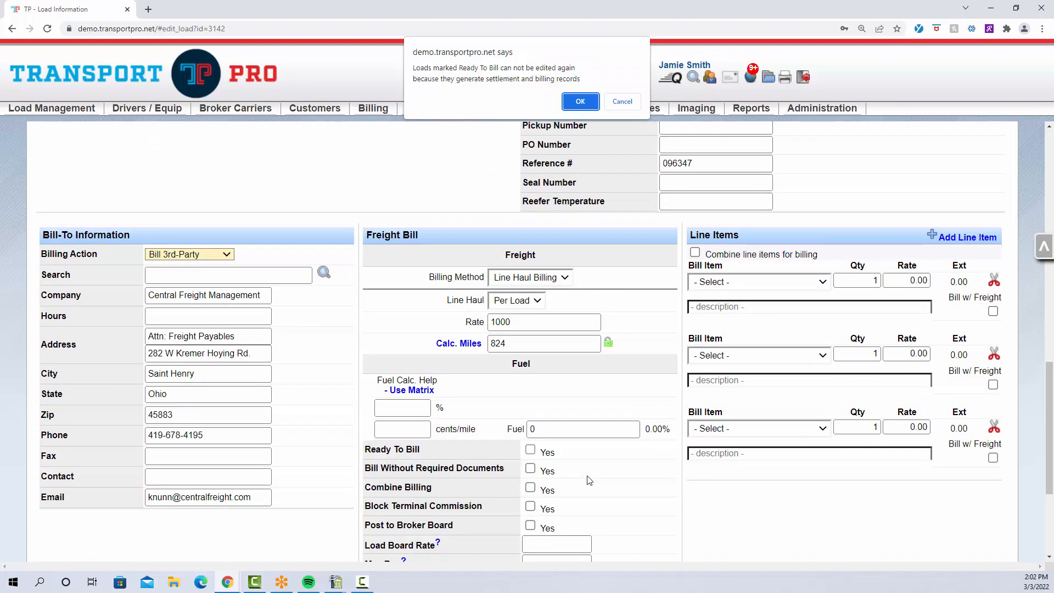
pyautogui.click(580, 102)
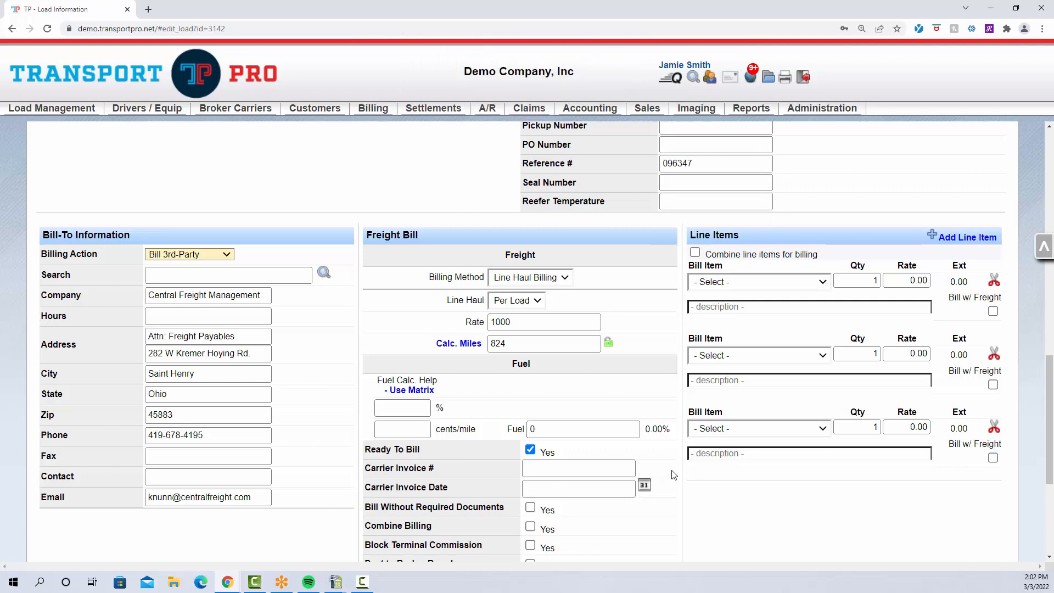
# Review the load's weight and Bill Of Lading number in the load and reference information
pyautogui.scroll(3, 675, 475)
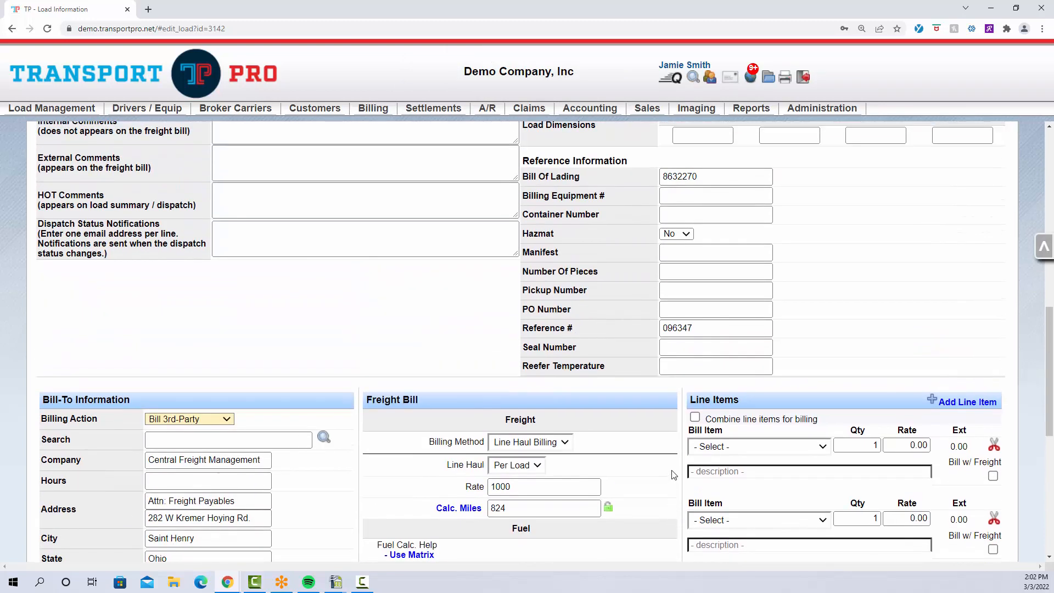
pyautogui.scroll(2, 674, 475)
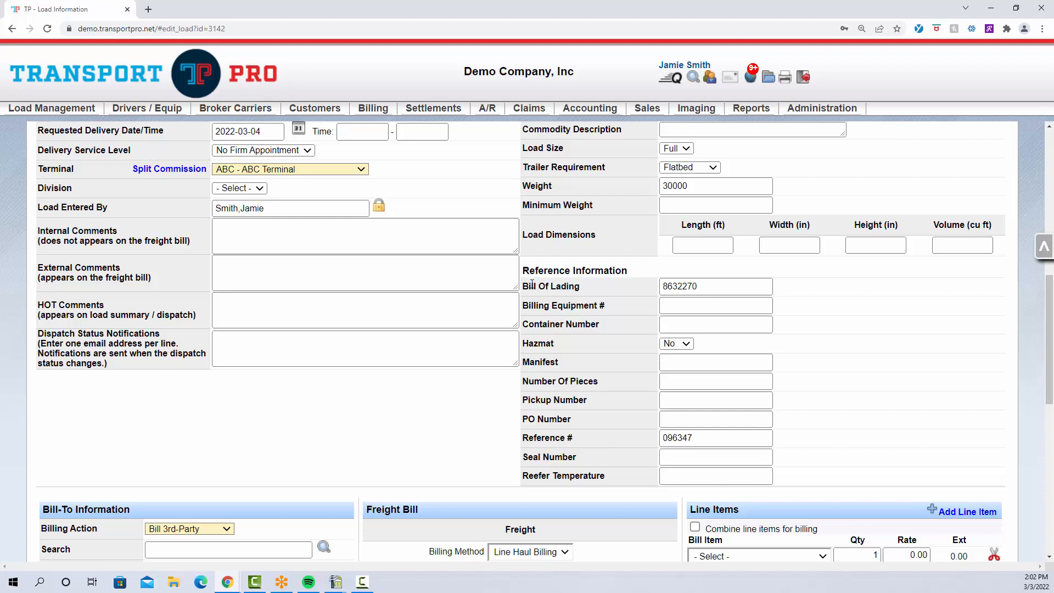
pyautogui.moveTo(529, 286); pyautogui.dragTo(605, 283)
pyautogui.moveTo(522, 186); pyautogui.dragTo(556, 187)
pyautogui.click(572, 190)
pyautogui.click(732, 190)
pyautogui.click(720, 283)
pyautogui.click(909, 357)
pyautogui.scroll(-3, 869, 346)
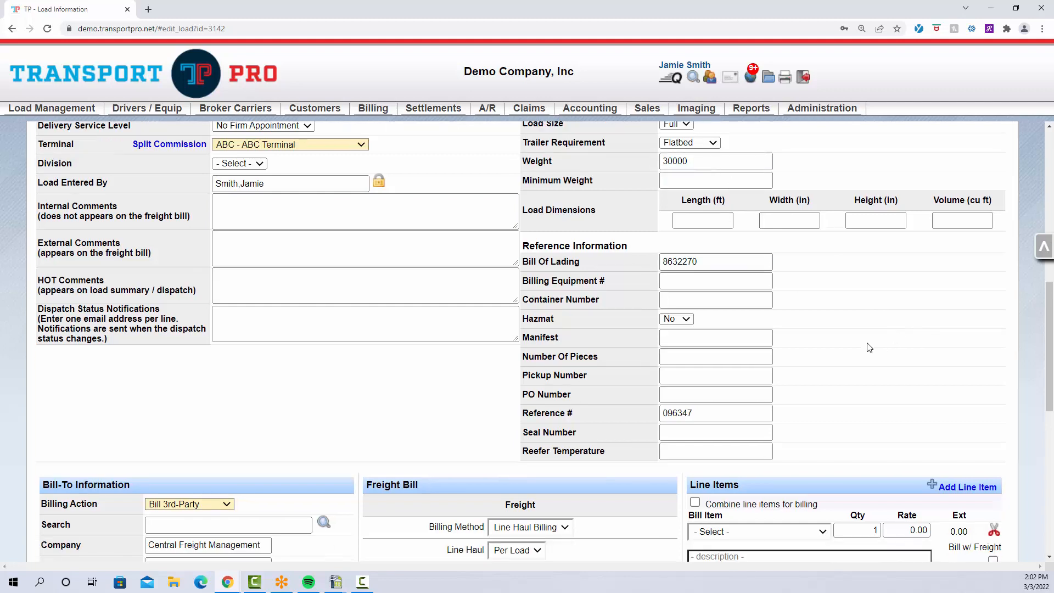
# Check the Carrier Invoice # and Carrier Invoice Date fields, leave them blank, and save the load record
pyautogui.scroll(-5, 819, 325)
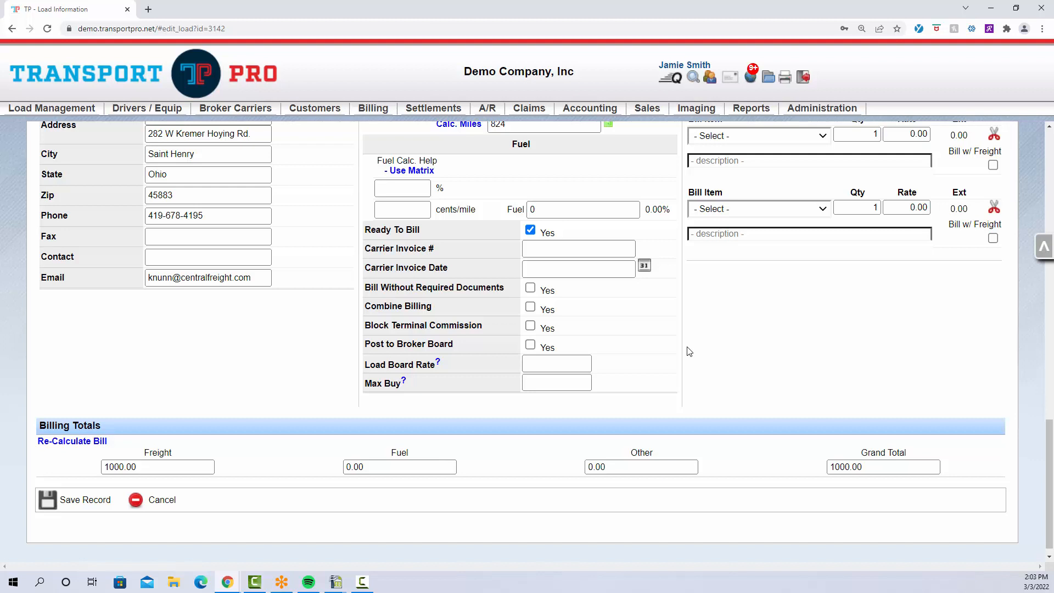
pyautogui.click(566, 249)
pyautogui.click(537, 272)
pyautogui.click(541, 250)
pyautogui.click(542, 270)
pyautogui.click(543, 250)
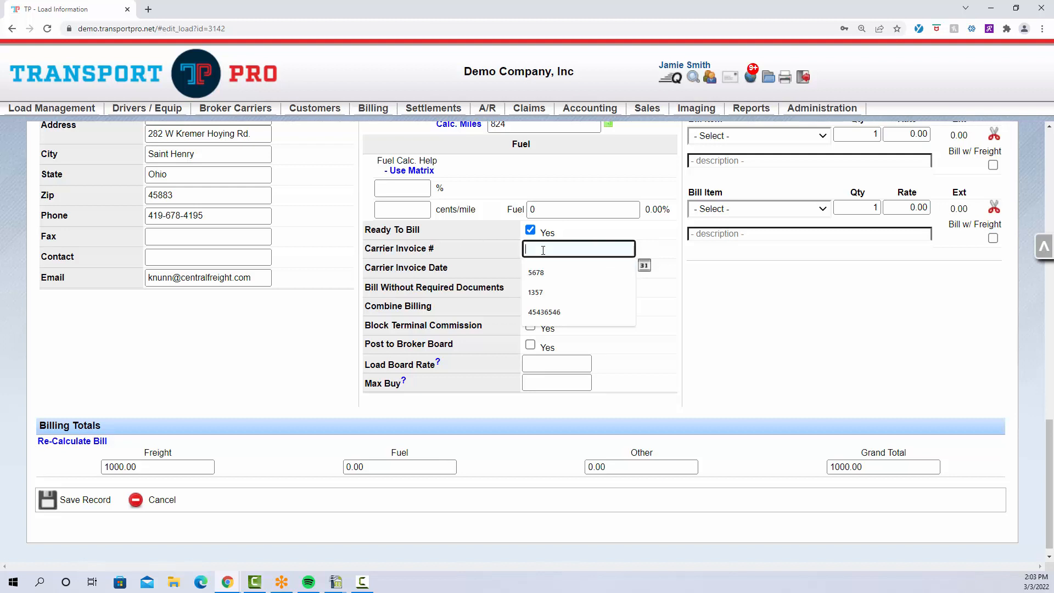
pyautogui.click(516, 261)
pyautogui.click(533, 254)
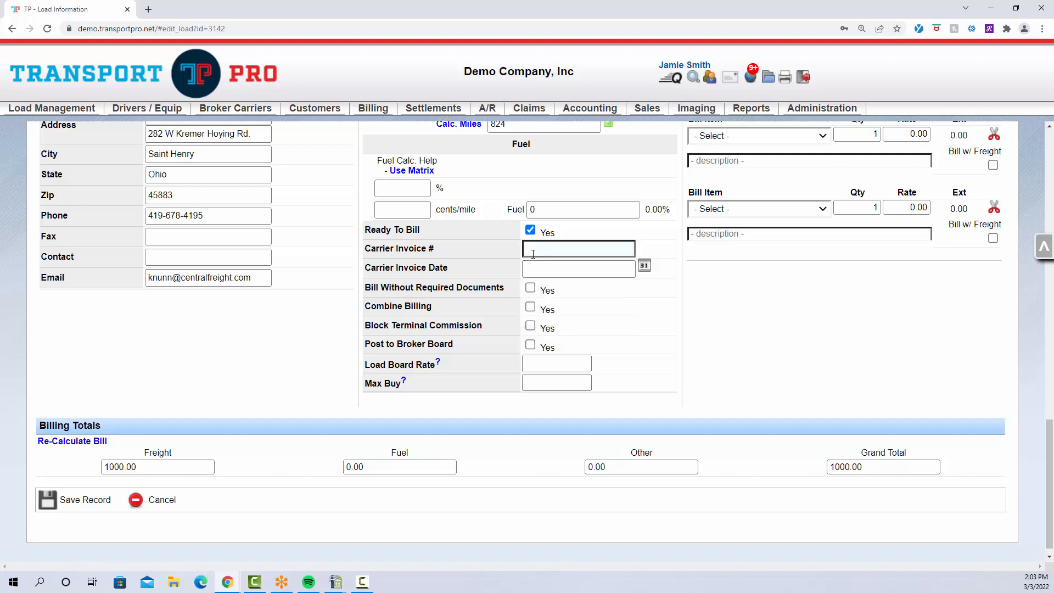
pyautogui.click(544, 268)
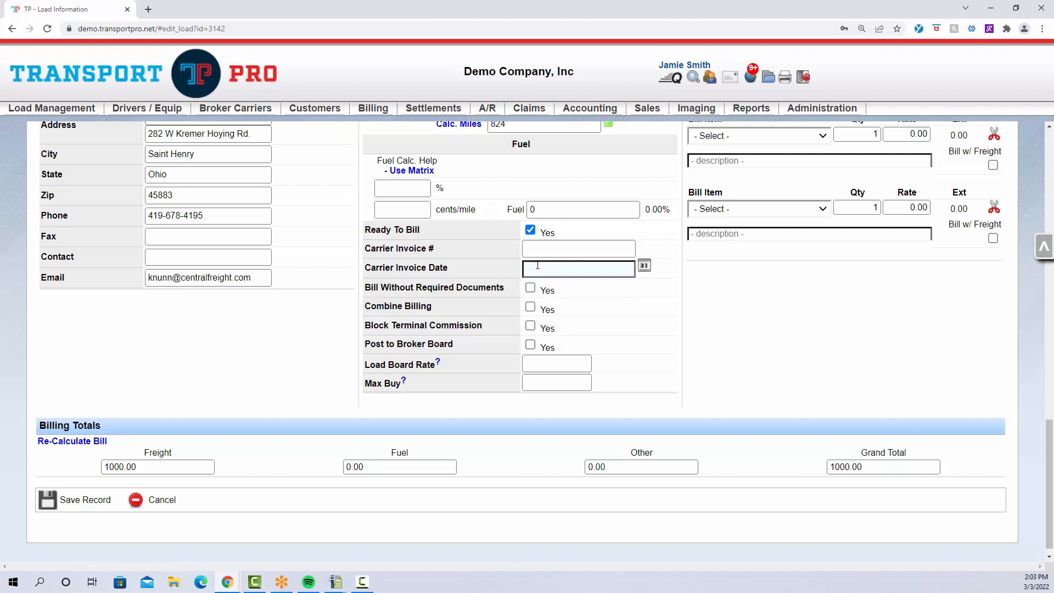
pyautogui.click(612, 251)
pyautogui.click(611, 268)
pyautogui.click(78, 502)
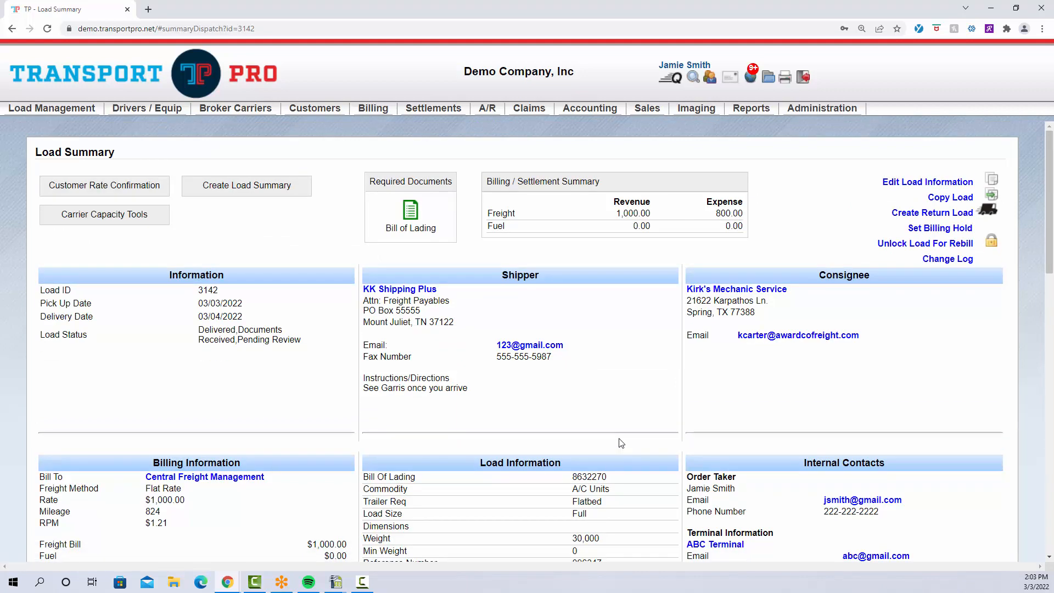
# Examine the Freight Bill entry in the File History of the Load Summary
pyautogui.scroll(-10, 621, 443)
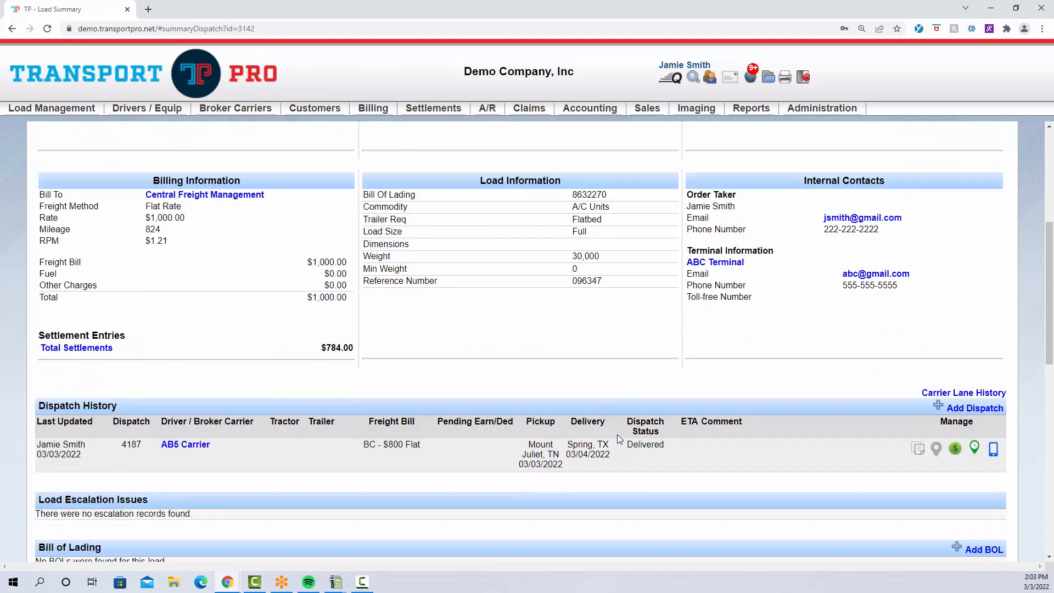
pyautogui.scroll(-6, 619, 439)
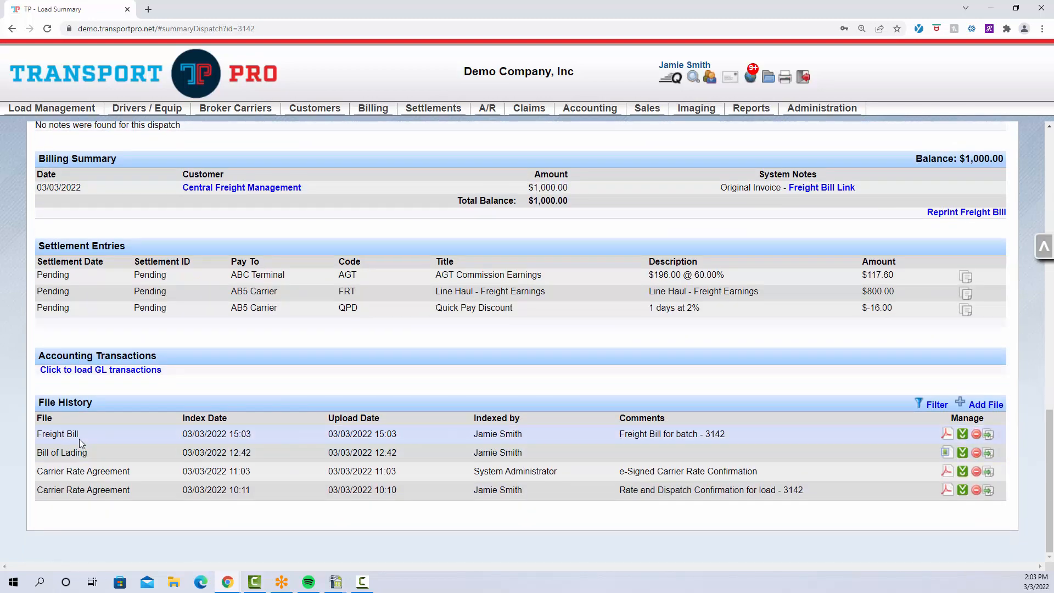
pyautogui.moveTo(48, 435); pyautogui.dragTo(799, 435)
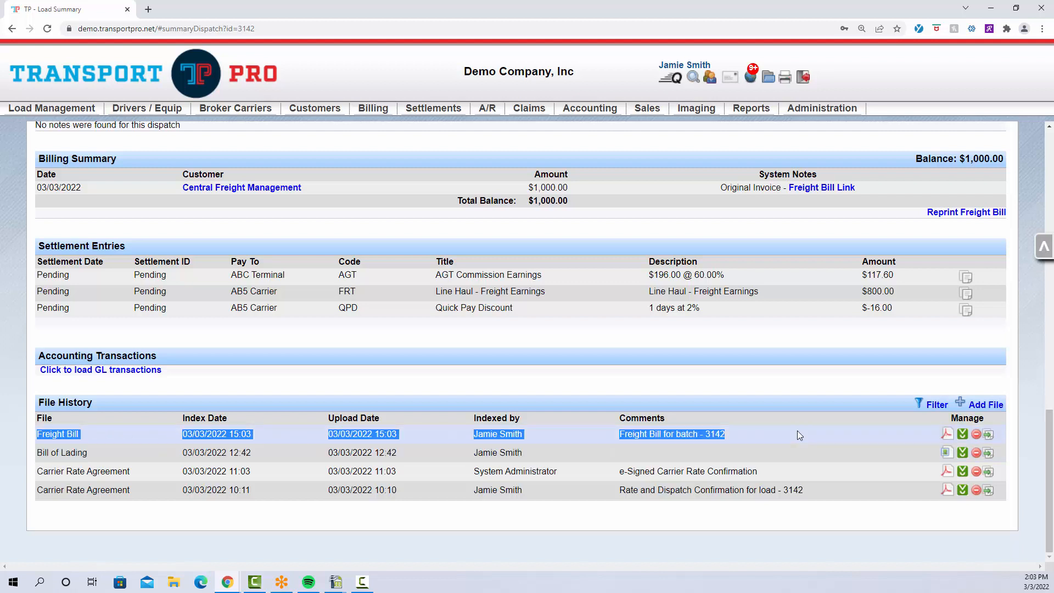
pyautogui.click(753, 435)
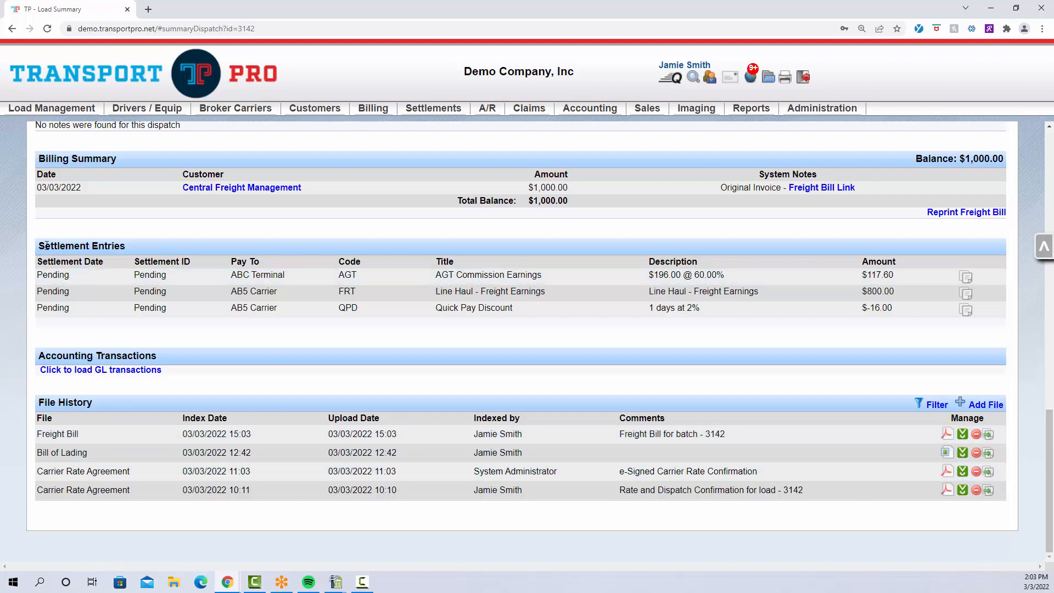
# Examine the Settlement Entries and the Billing Summary of the load
pyautogui.moveTo(47, 245); pyautogui.dragTo(126, 247)
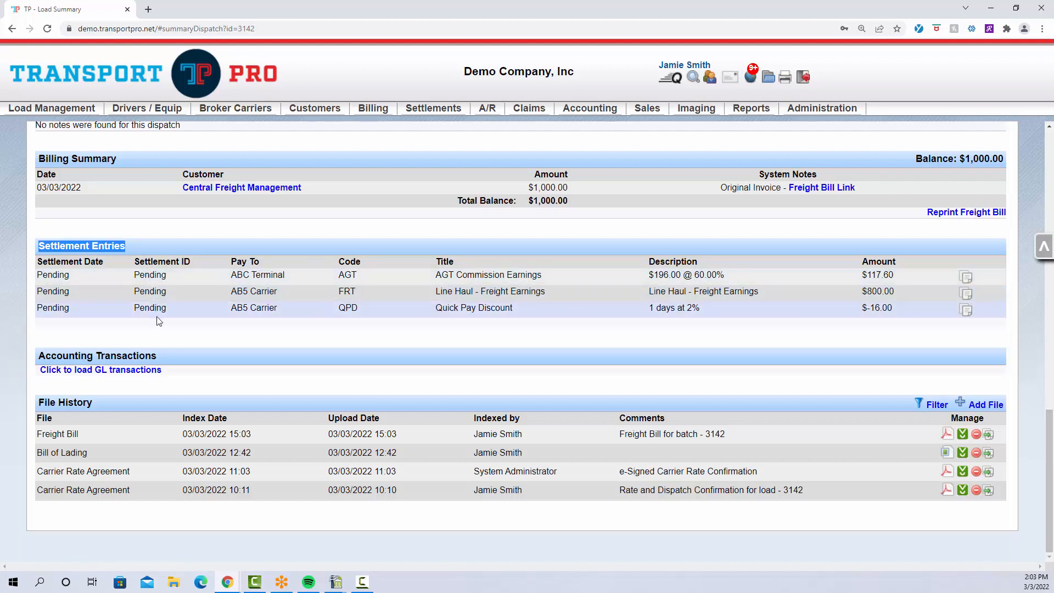
pyautogui.click(182, 301)
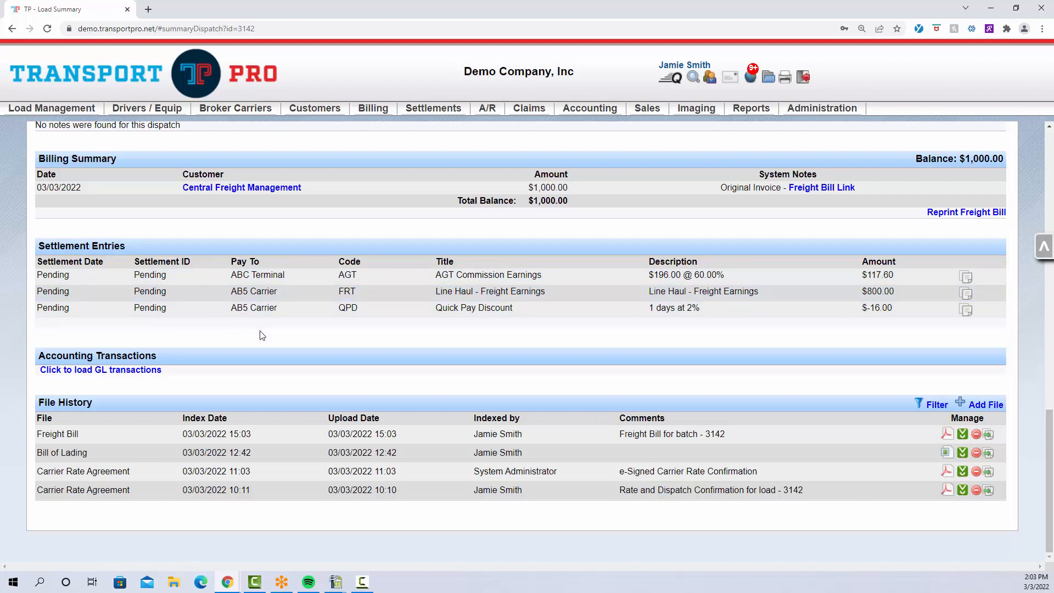
pyautogui.scroll(1, 256, 333)
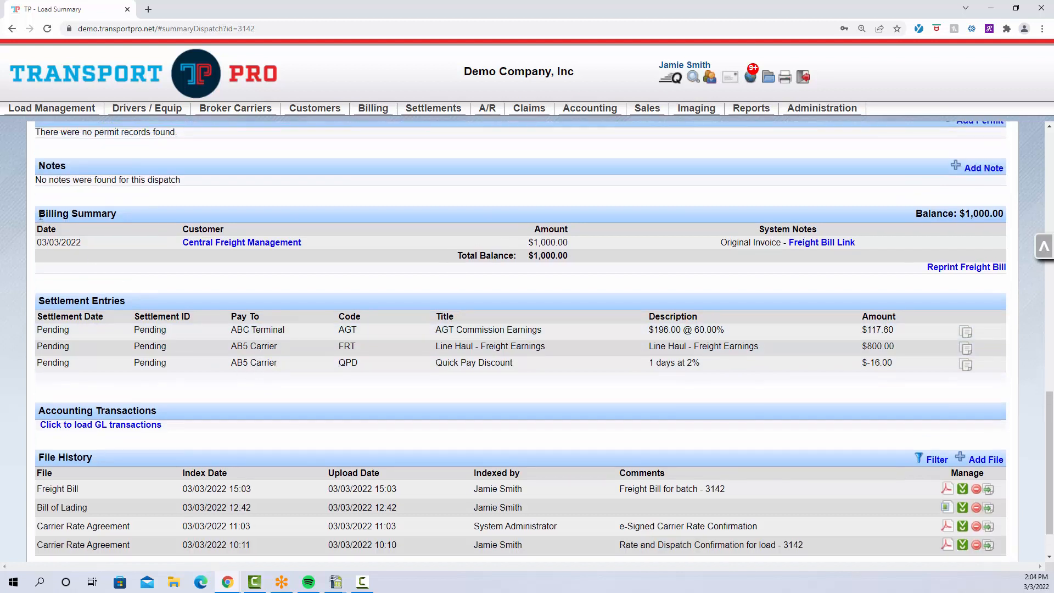
pyautogui.moveTo(41, 215); pyautogui.dragTo(114, 217)
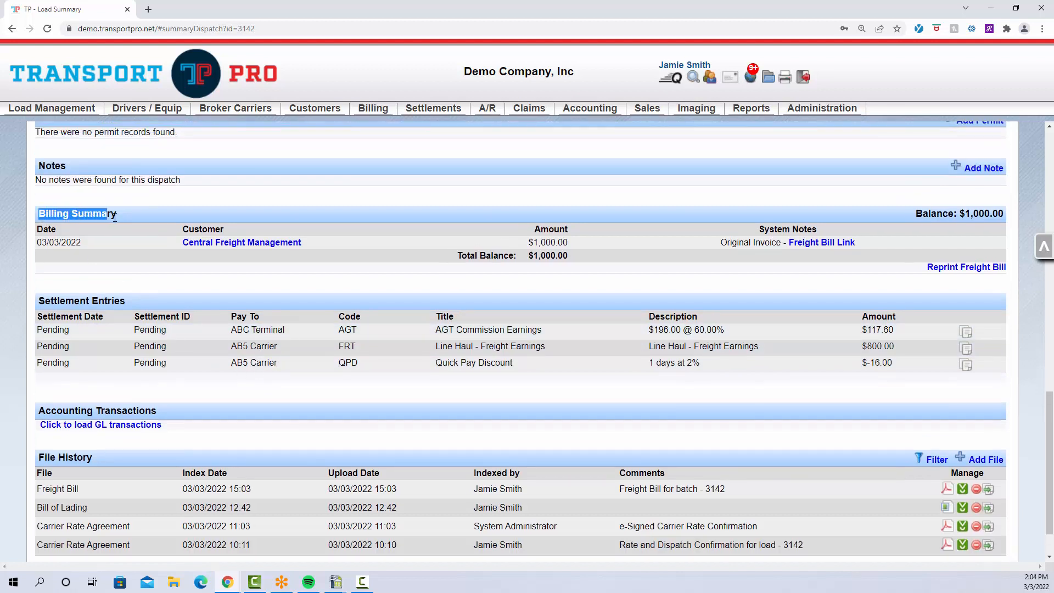
pyautogui.click(134, 245)
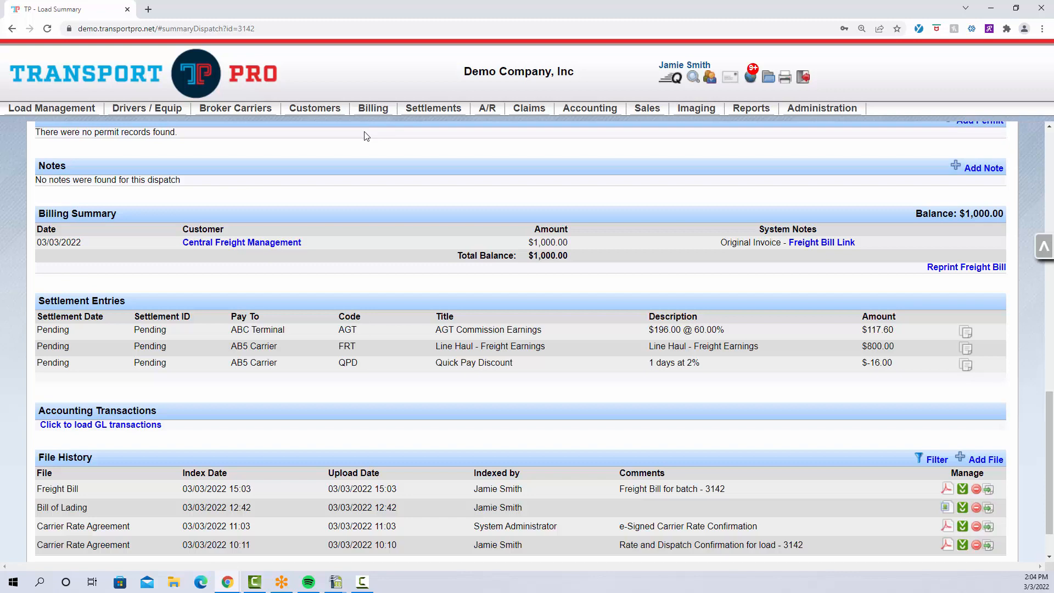
# In the Freight Bill Processing Queue, select only the Central Freight Management load and send its freight bill to the customer
pyautogui.moveTo(379, 110)
pyautogui.moveTo(419, 132)
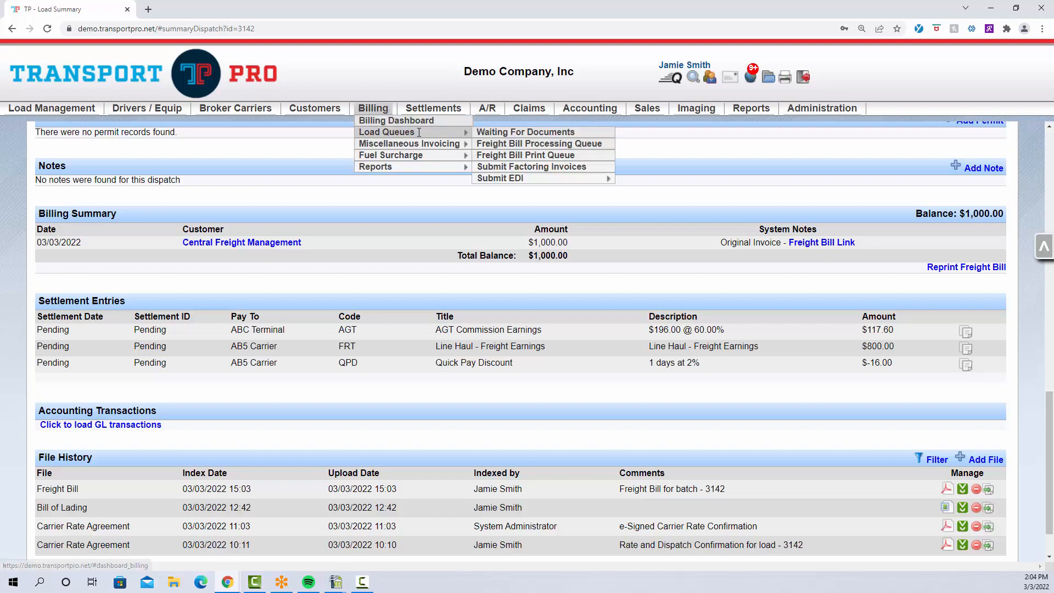
pyautogui.click(516, 144)
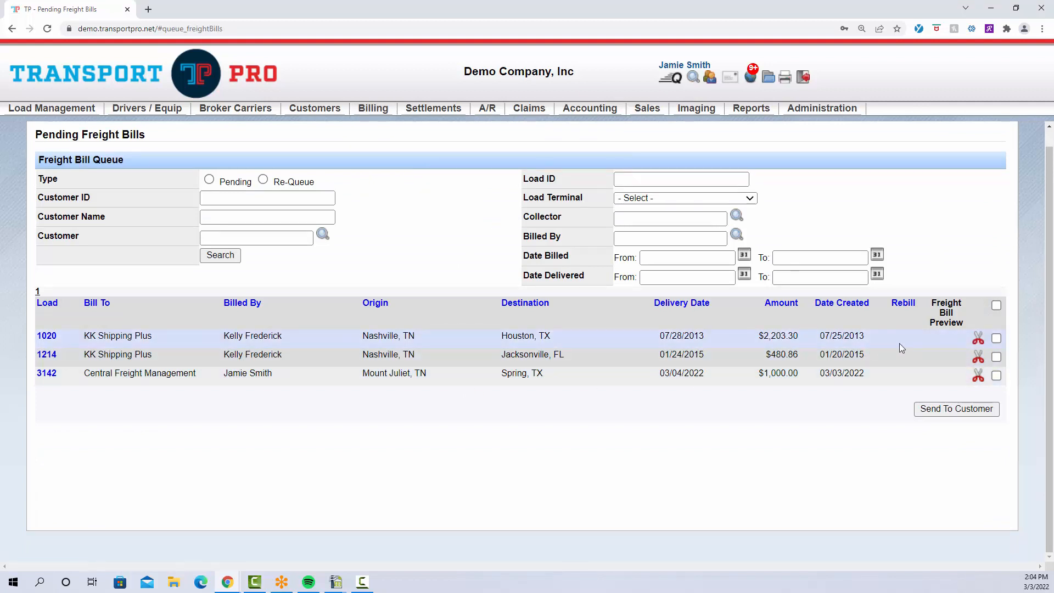
pyautogui.click(997, 306)
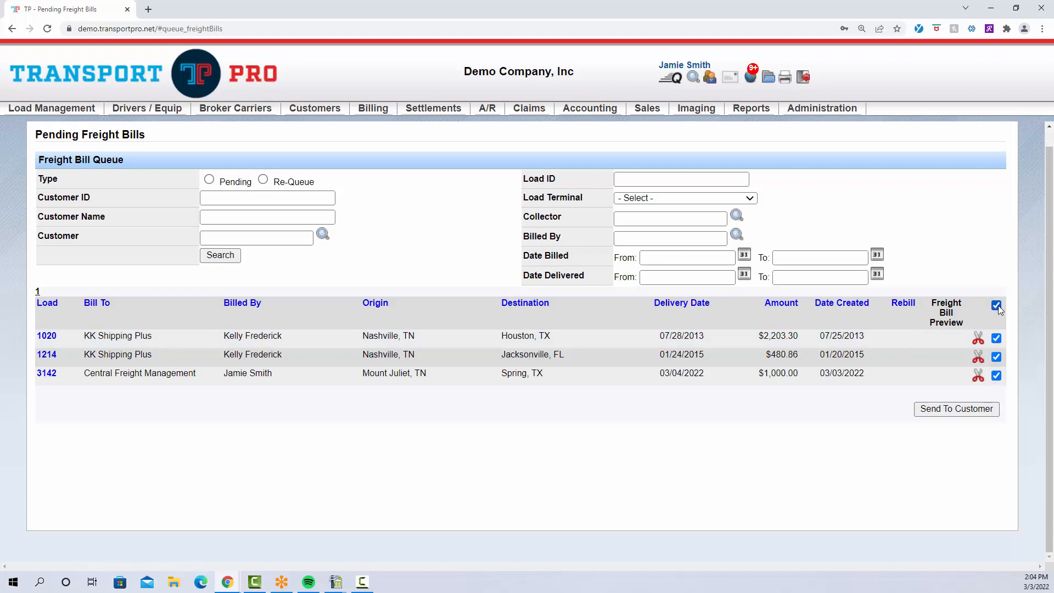
pyautogui.click(997, 305)
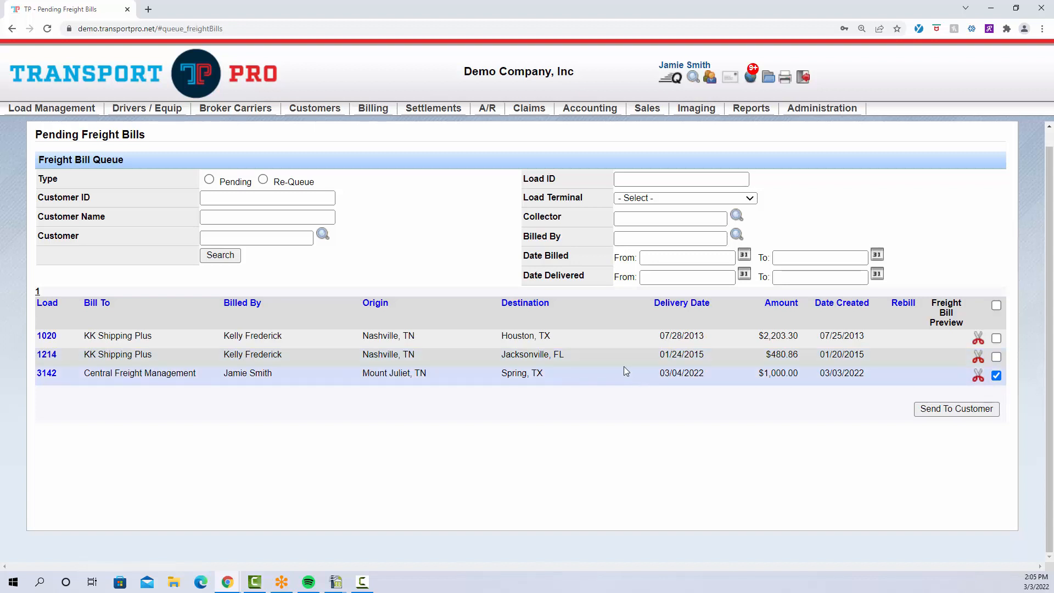
pyautogui.click(974, 413)
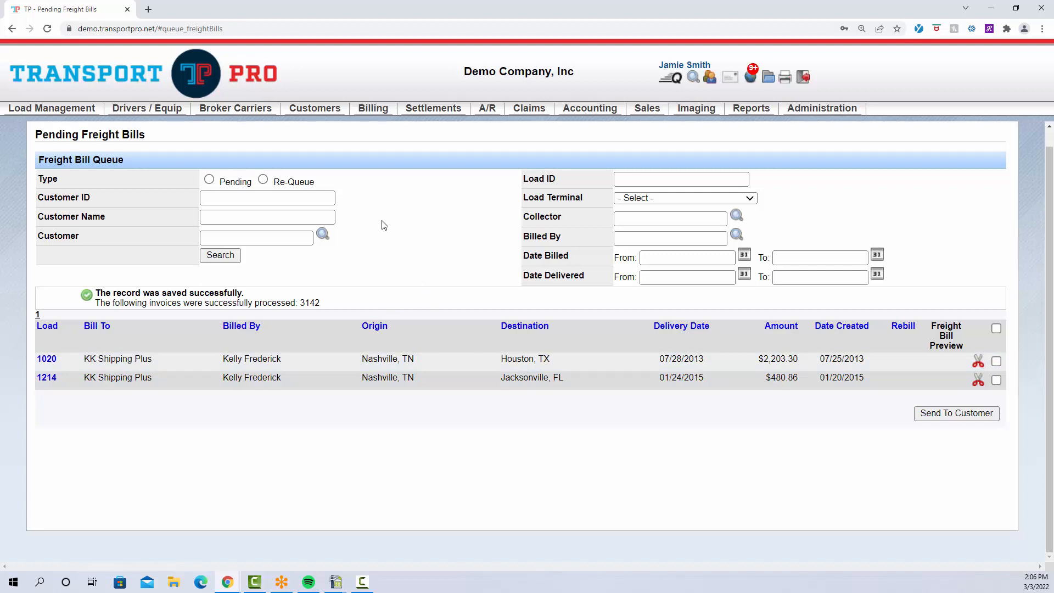
# Open the Factoring Transfer Queue for submitting factoring invoices and select only the last two listed loads for transfer
pyautogui.click(381, 109)
pyautogui.moveTo(396, 132)
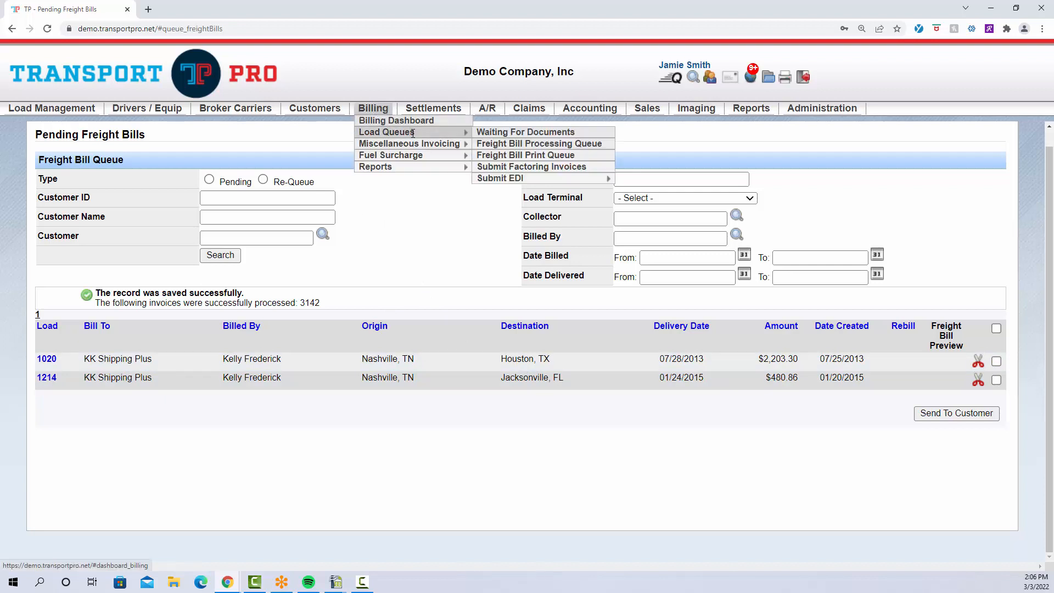
pyautogui.click(558, 167)
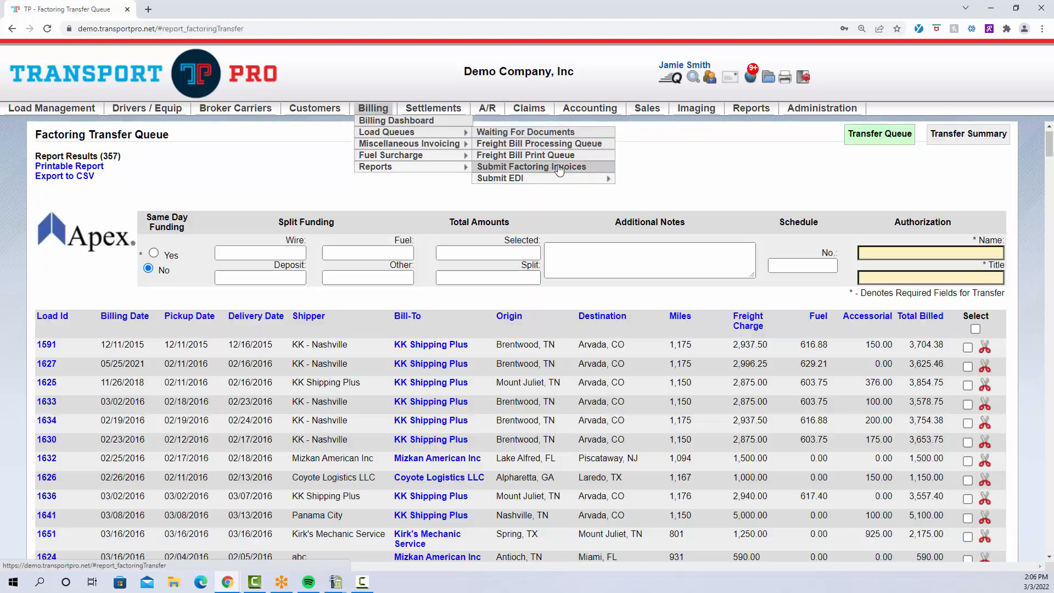
pyautogui.click(976, 330)
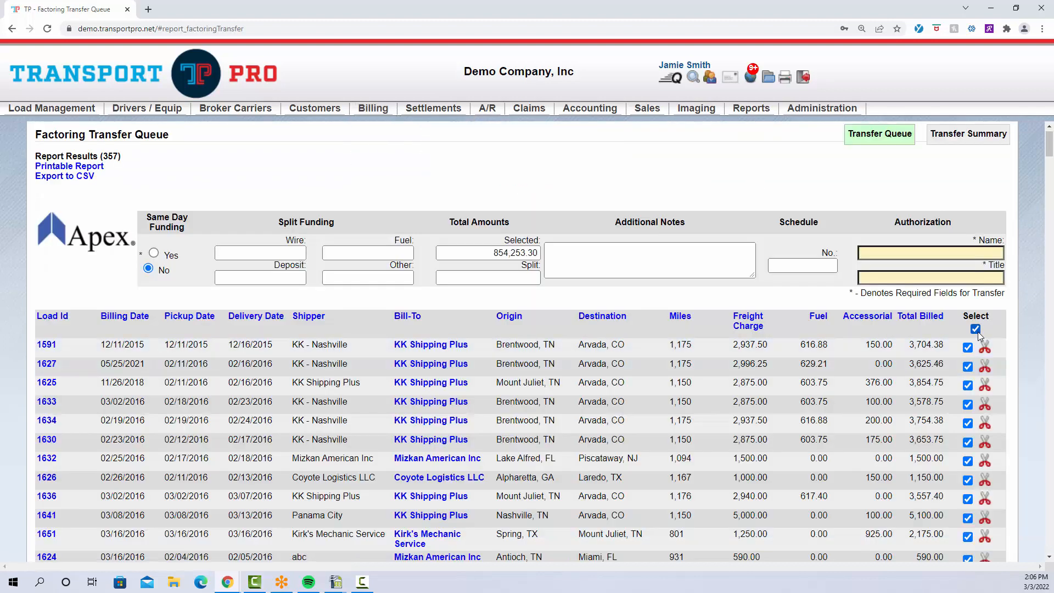
pyautogui.click(976, 331)
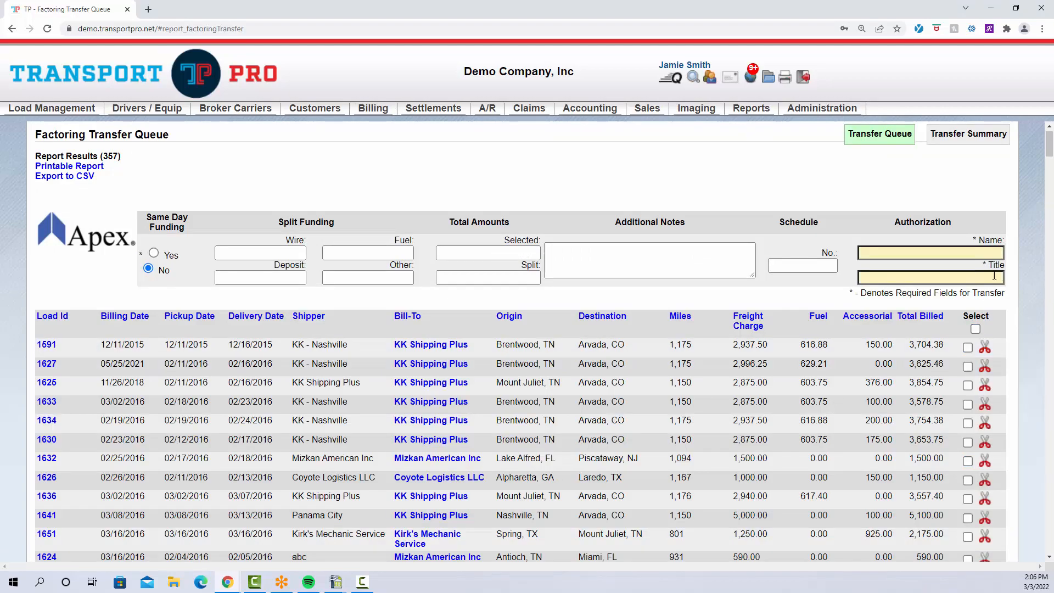
pyautogui.moveTo(1050, 146); pyautogui.dragTo(1027, 525)
pyautogui.click(968, 453)
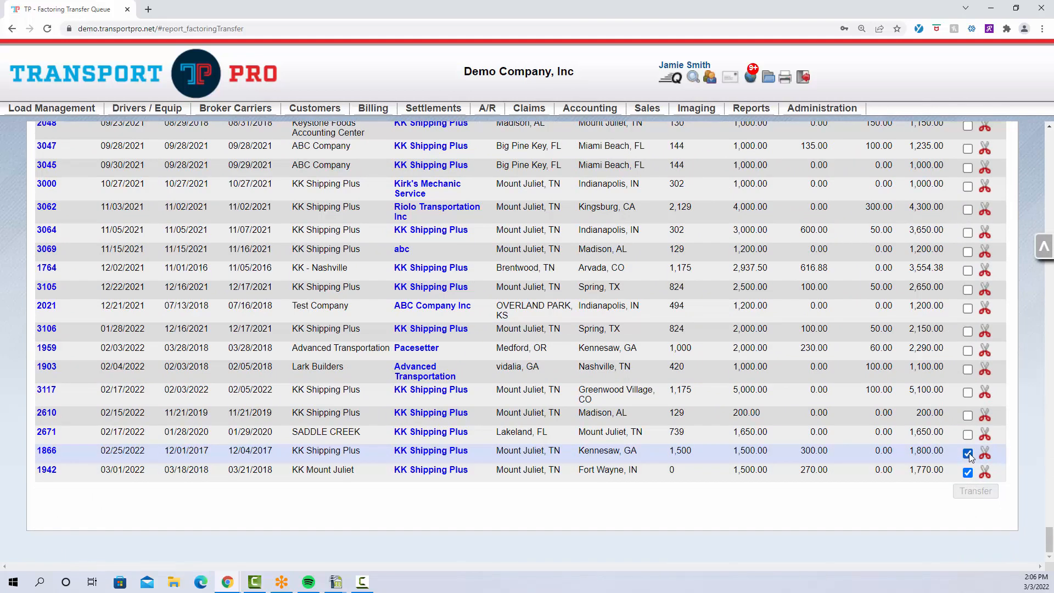
pyautogui.click(968, 473)
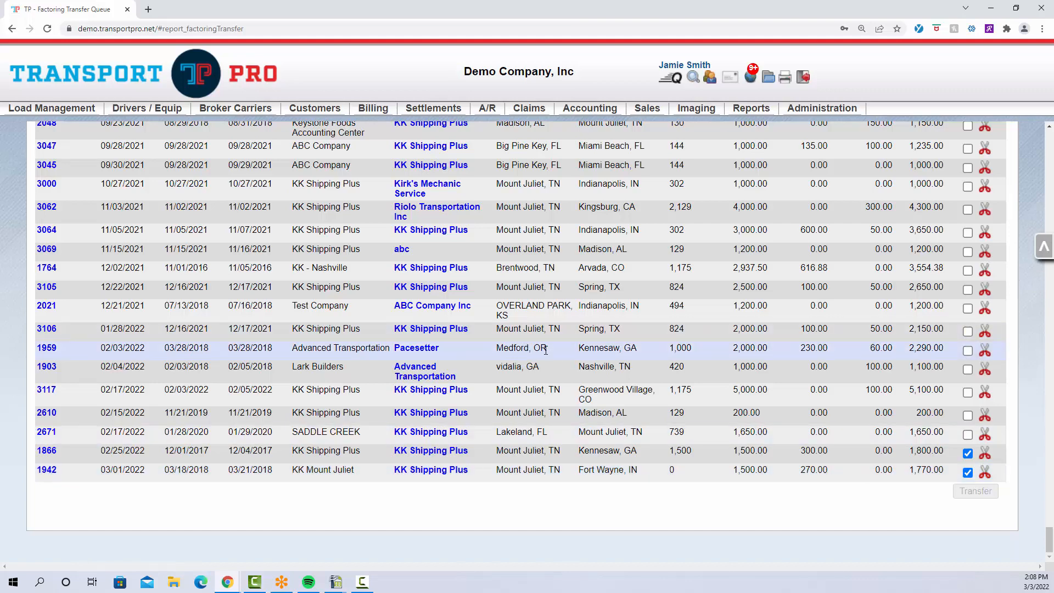
# Search all customers without filters, open the second abc broker in the results and start editing its customer information
pyautogui.moveTo(308, 113)
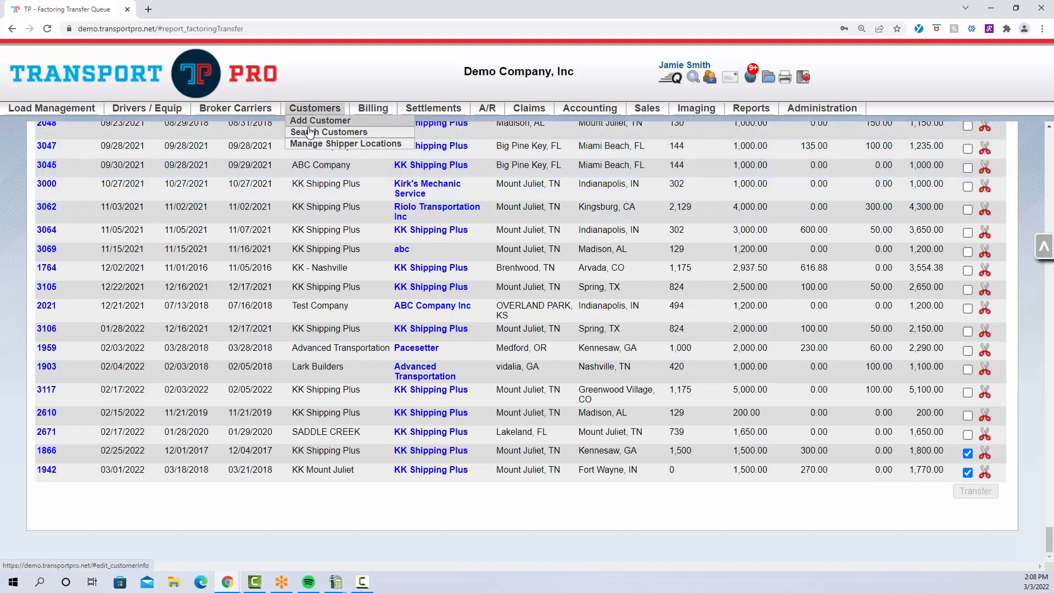
pyautogui.click(312, 133)
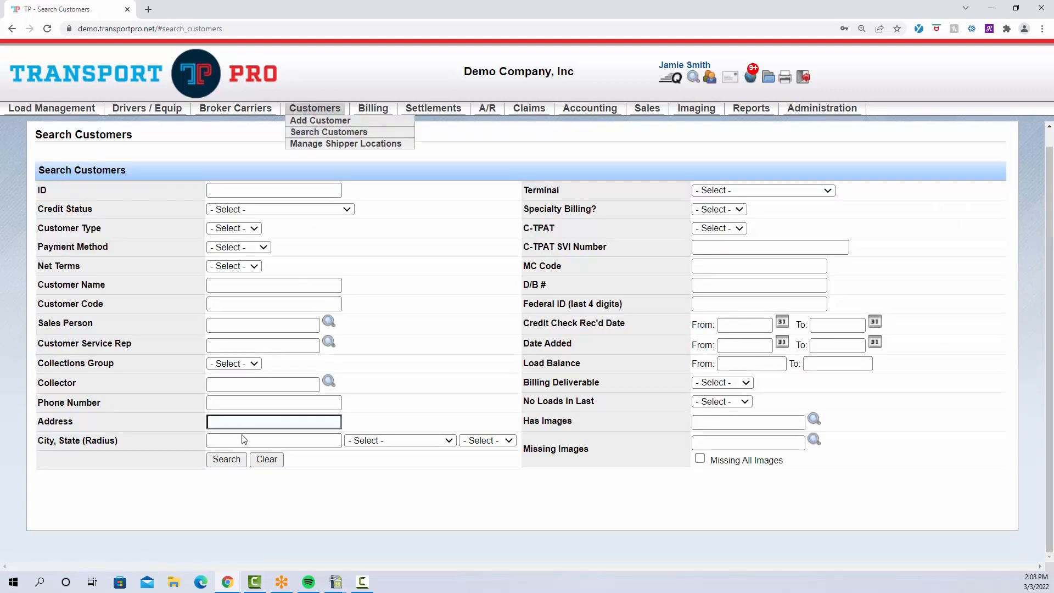
pyautogui.click(226, 460)
pyautogui.scroll(-4, 125, 422)
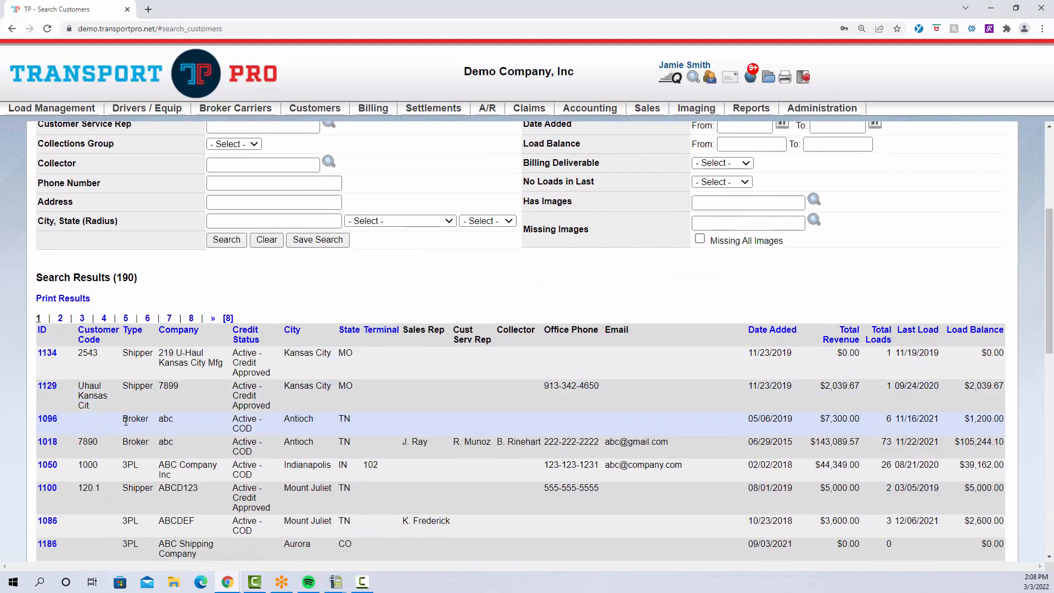
pyautogui.click(47, 445)
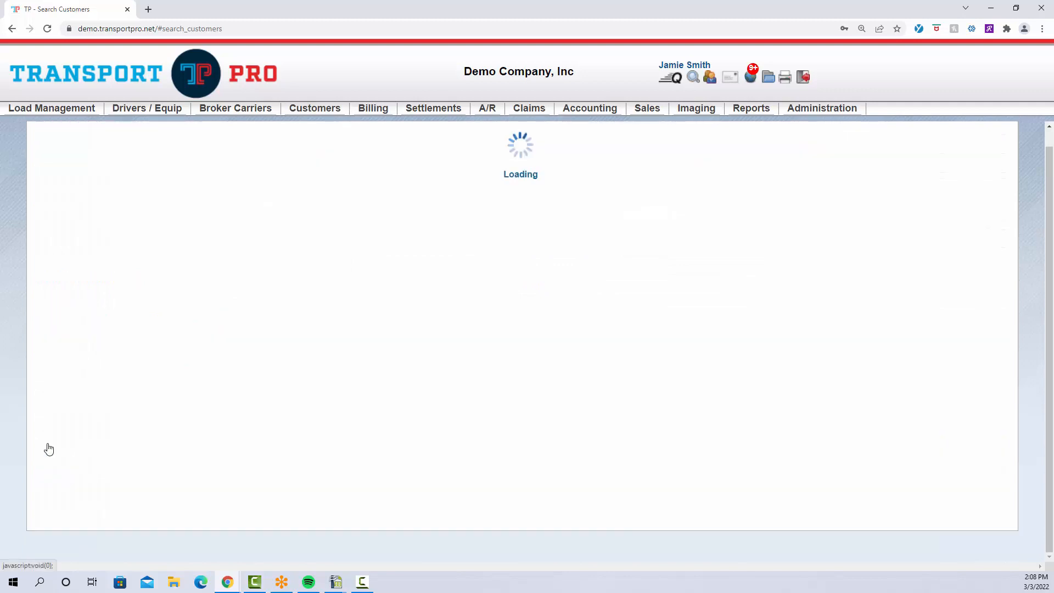
pyautogui.scroll(5, 699, 444)
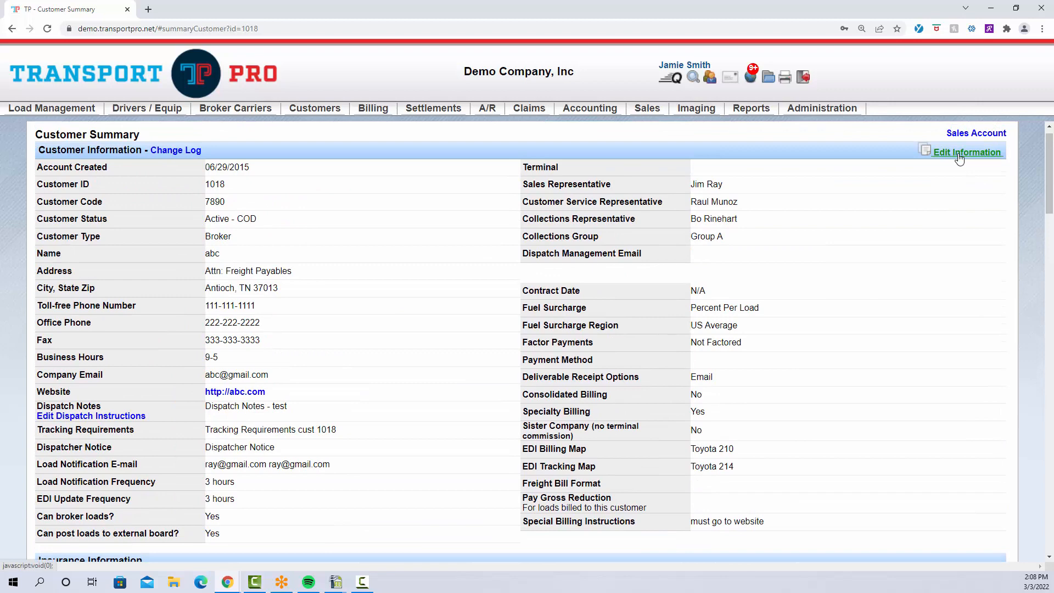
pyautogui.click(960, 158)
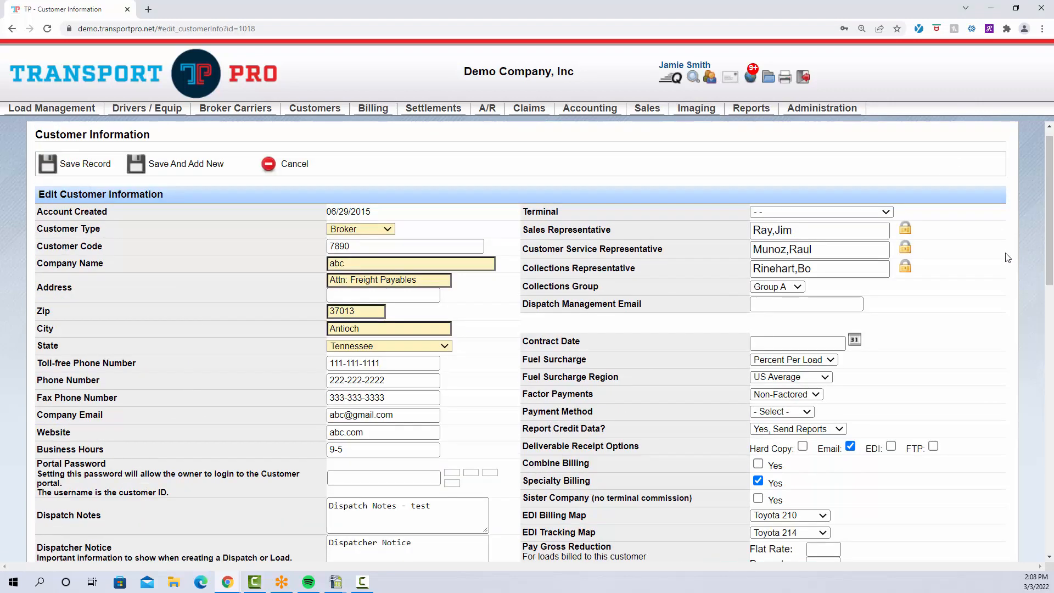
# Examine the Factor Payments, Deliverable Receipt Options and Billing Email settings of the customer record
pyautogui.scroll(-1, 1005, 257)
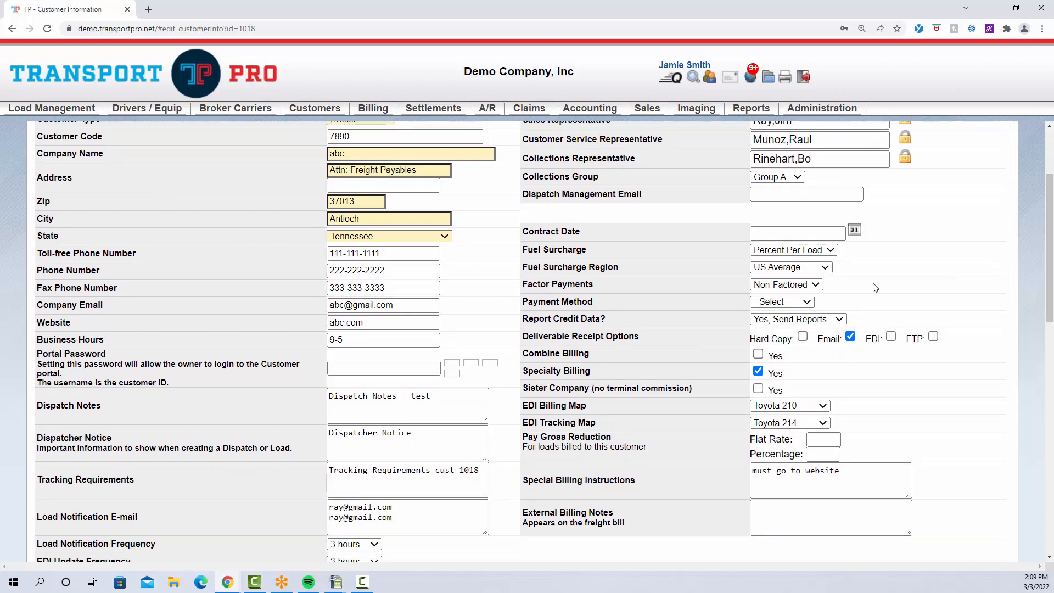
pyautogui.moveTo(526, 285); pyautogui.dragTo(602, 287)
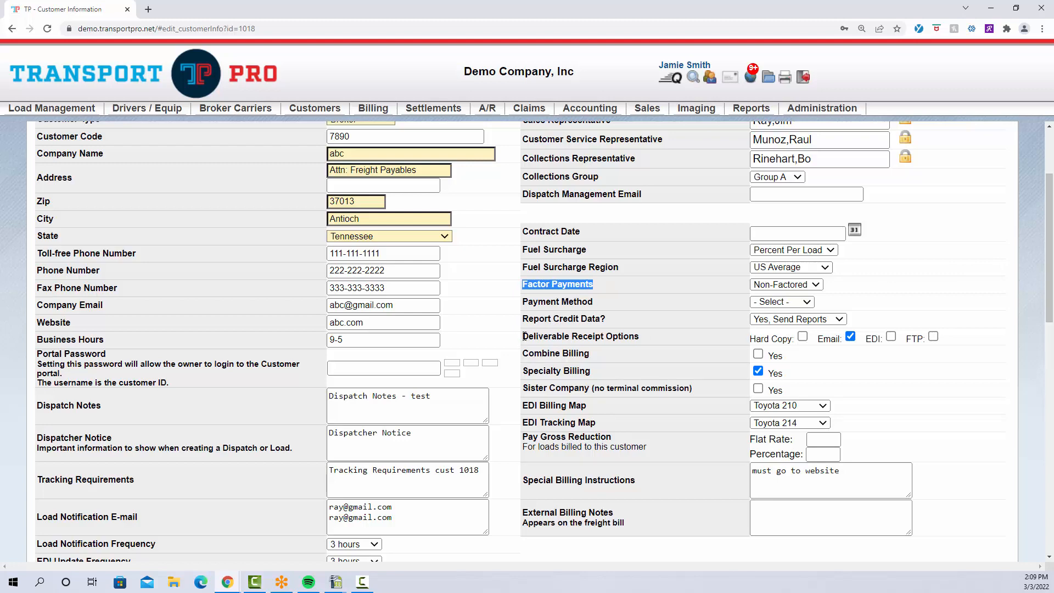
pyautogui.moveTo(523, 338); pyautogui.dragTo(663, 343)
pyautogui.scroll(-20, 660, 341)
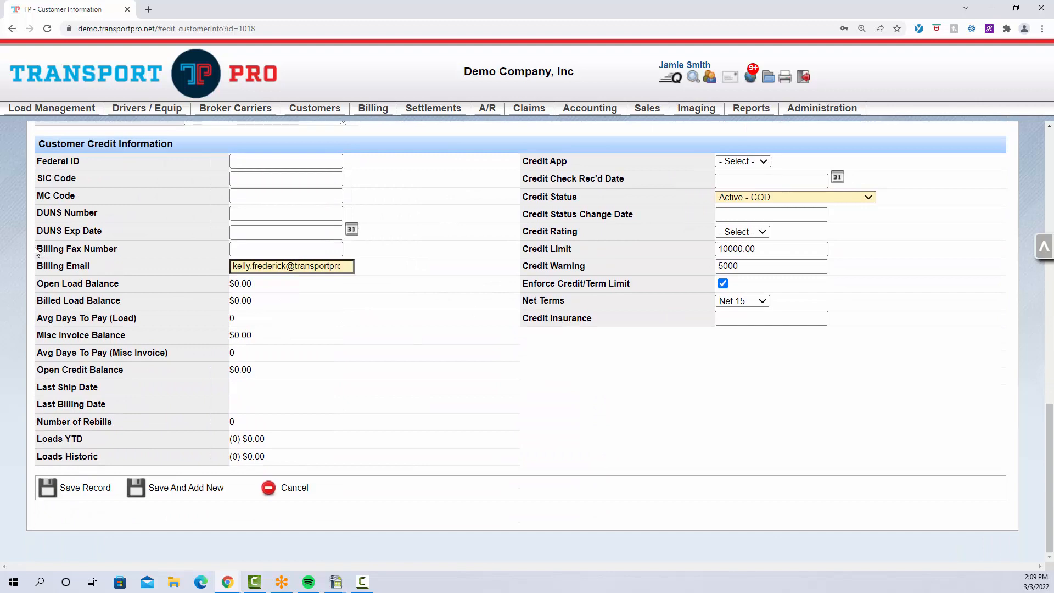
pyautogui.moveTo(35, 265); pyautogui.dragTo(135, 268)
pyautogui.click(135, 268)
pyautogui.scroll(15, 668, 362)
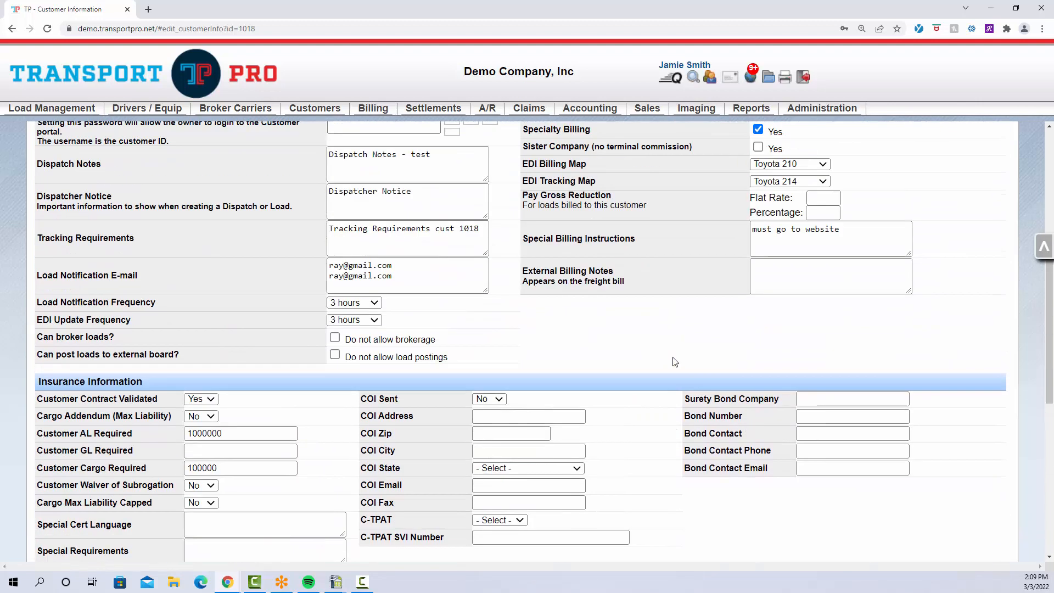
pyautogui.scroll(1, 674, 357)
pyautogui.scroll(-1, 739, 371)
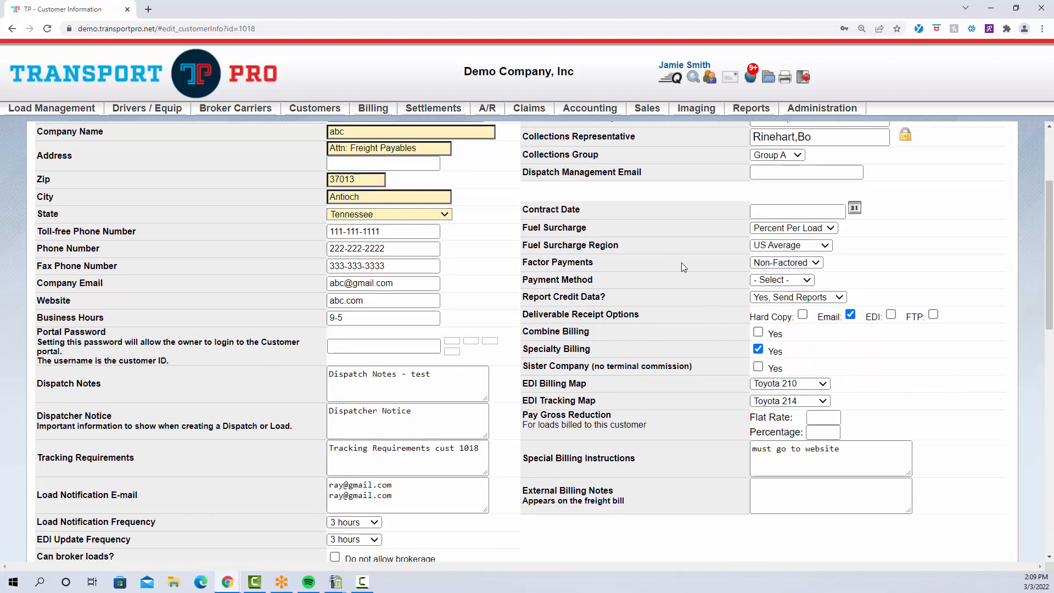
# Try Apex Capital as the customer's Factor Payments option and set it back to Non-Factored
pyautogui.click(818, 266)
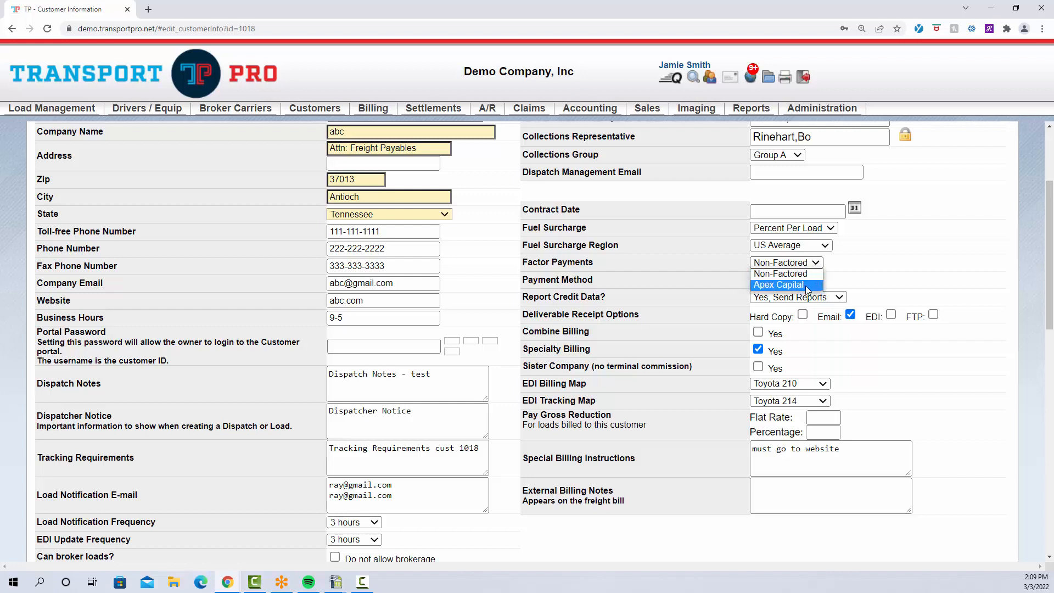
pyautogui.click(808, 286)
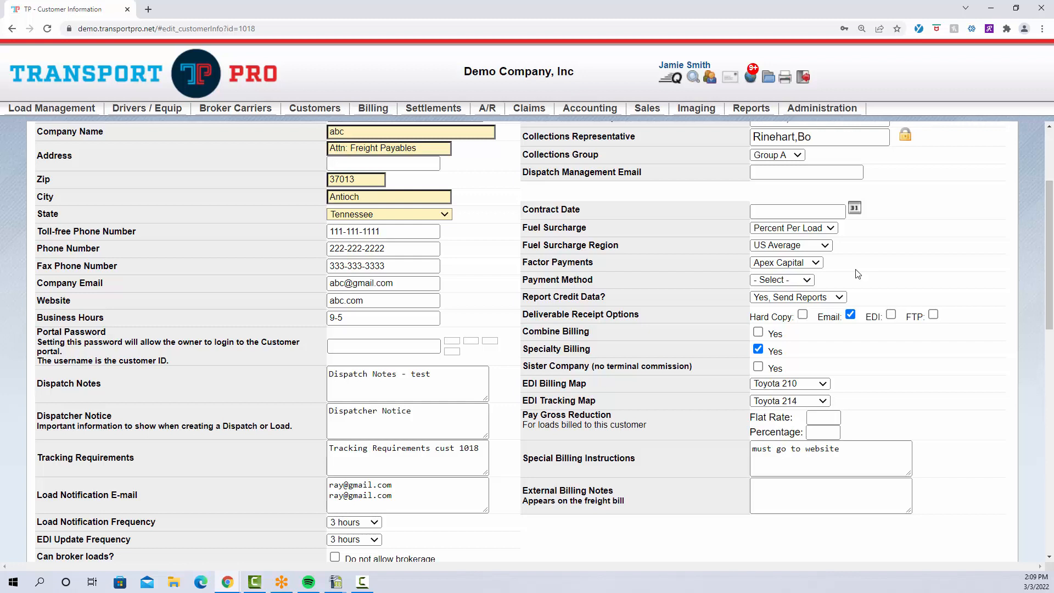
pyautogui.click(817, 266)
pyautogui.click(816, 275)
pyautogui.click(820, 265)
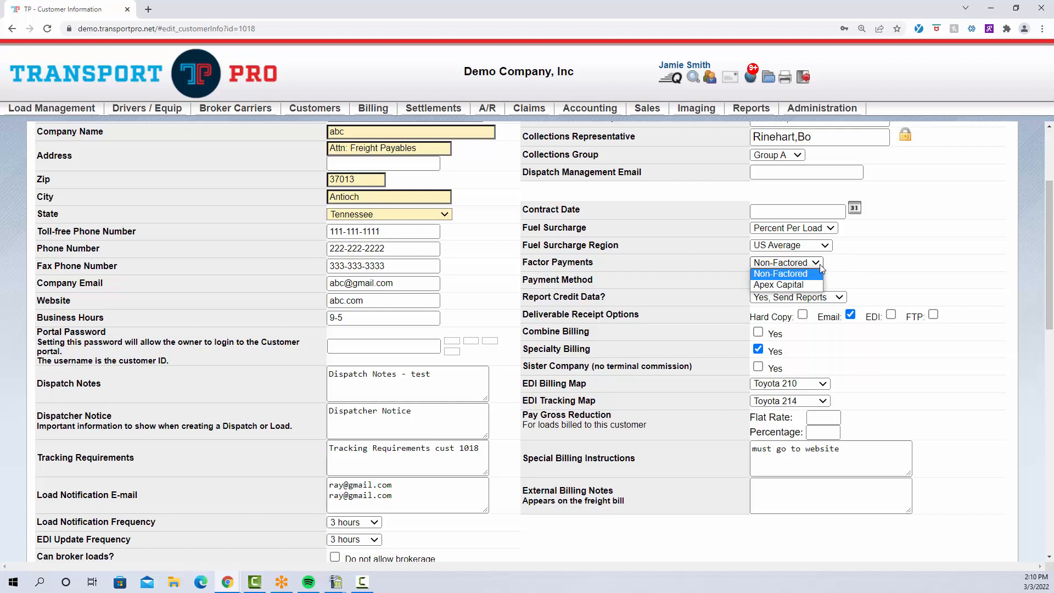
pyautogui.click(820, 265)
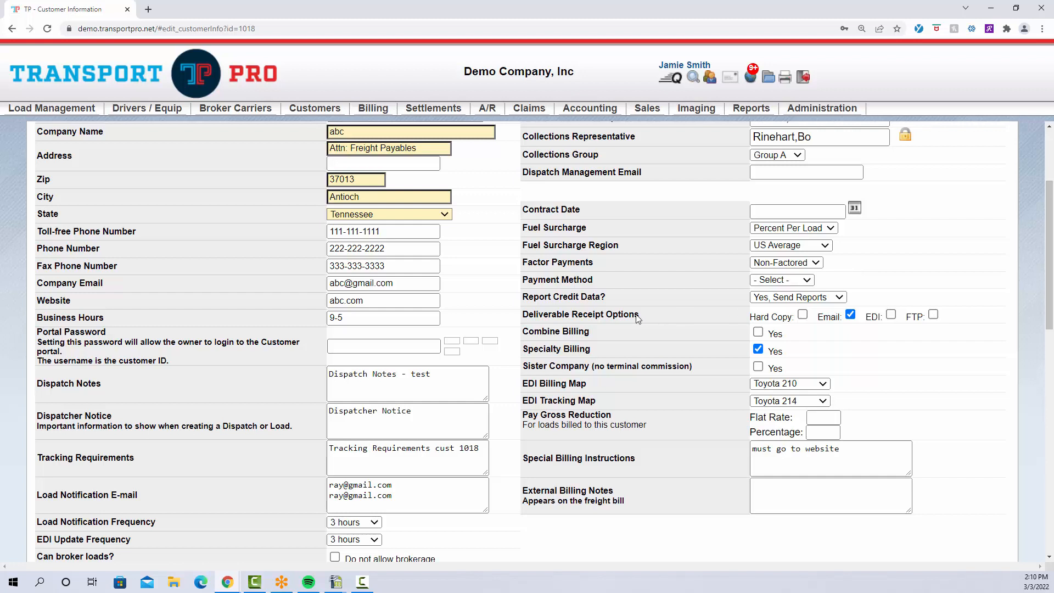
# Try switching the Deliverable Receipt Options between Email and Hard Copy, and restore Email as the only option
pyautogui.moveTo(526, 316); pyautogui.dragTo(649, 319)
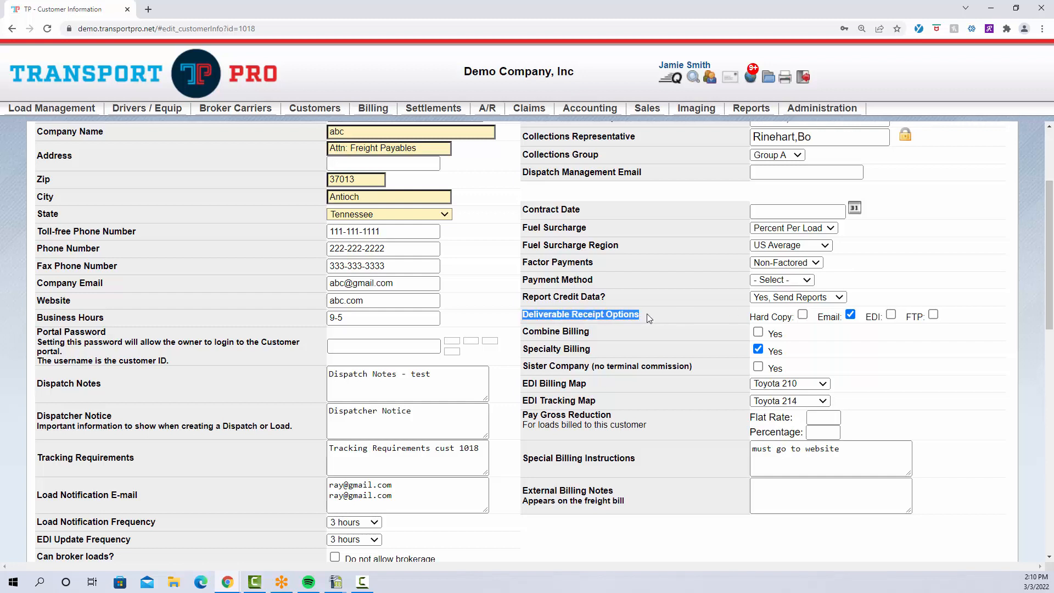
pyautogui.click(686, 318)
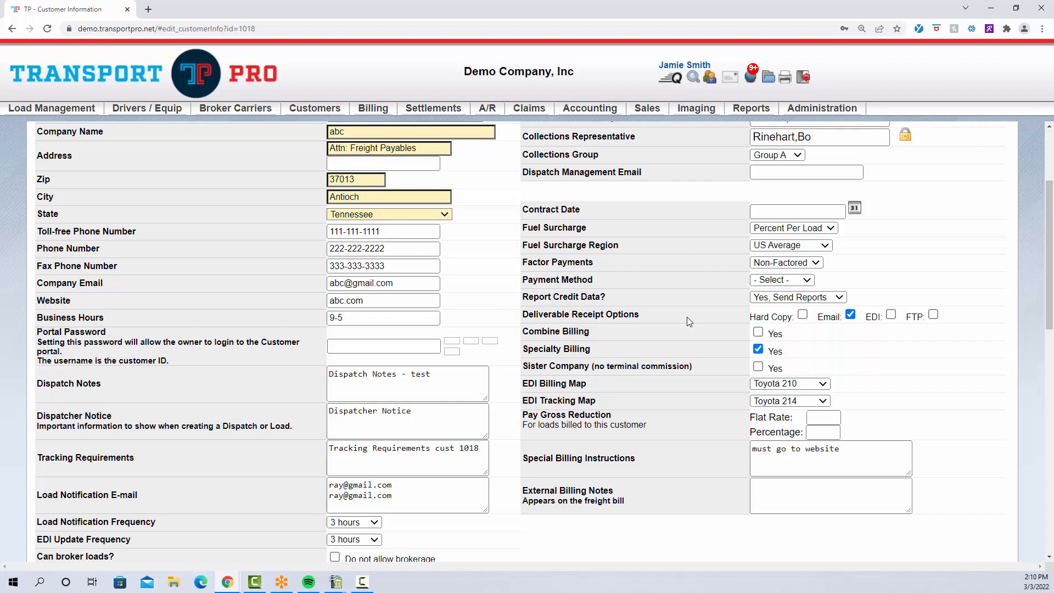
pyautogui.click(851, 316)
pyautogui.click(850, 315)
pyautogui.click(851, 315)
pyautogui.click(803, 317)
pyautogui.click(805, 315)
pyautogui.click(852, 316)
# Examine the Billing Email field in the Customer Credit Information section
pyautogui.scroll(-10, 914, 370)
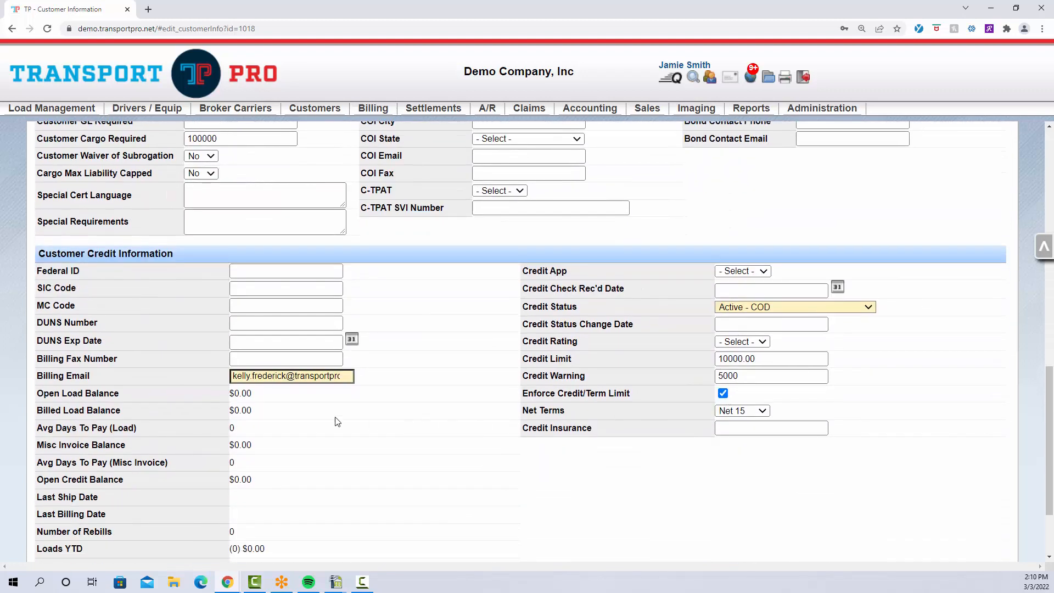
pyautogui.moveTo(36, 377); pyautogui.dragTo(217, 373)
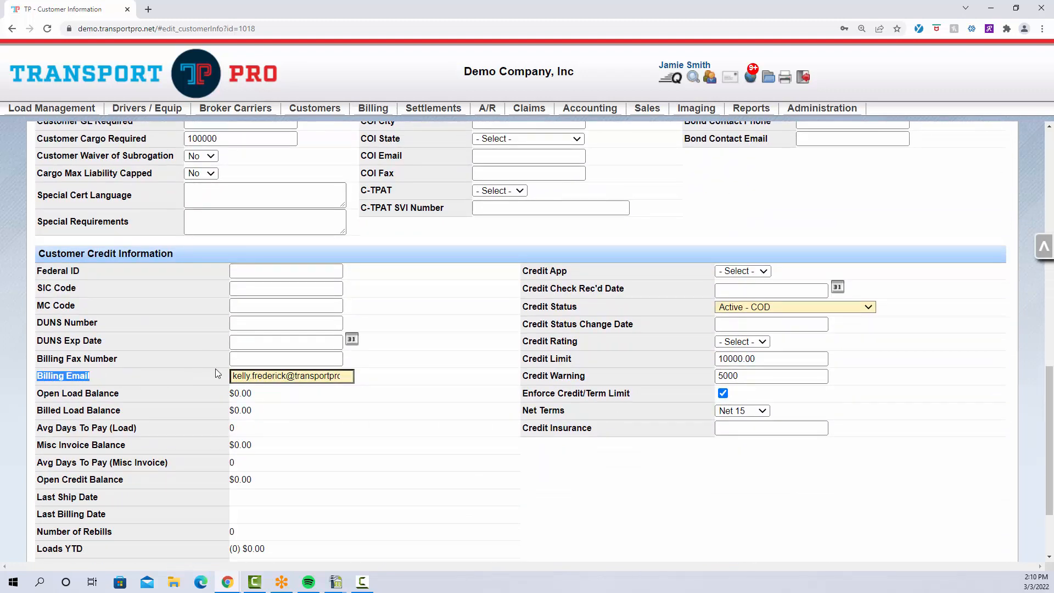
pyautogui.click(341, 380)
pyautogui.click(366, 382)
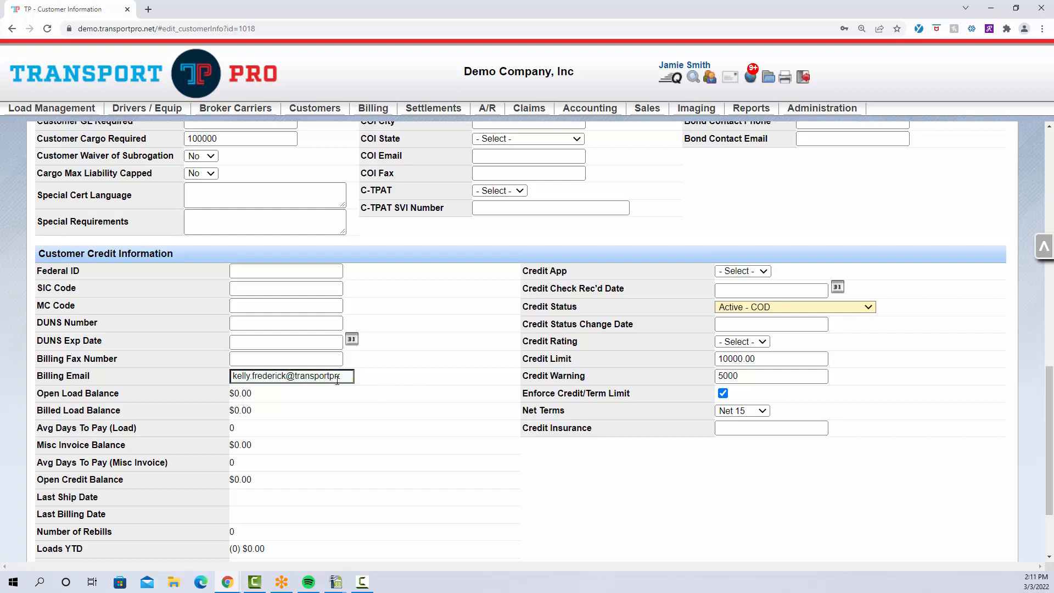
# Examine the Combine Billing and Specialty Billing options of the customer
pyautogui.scroll(10, 517, 398)
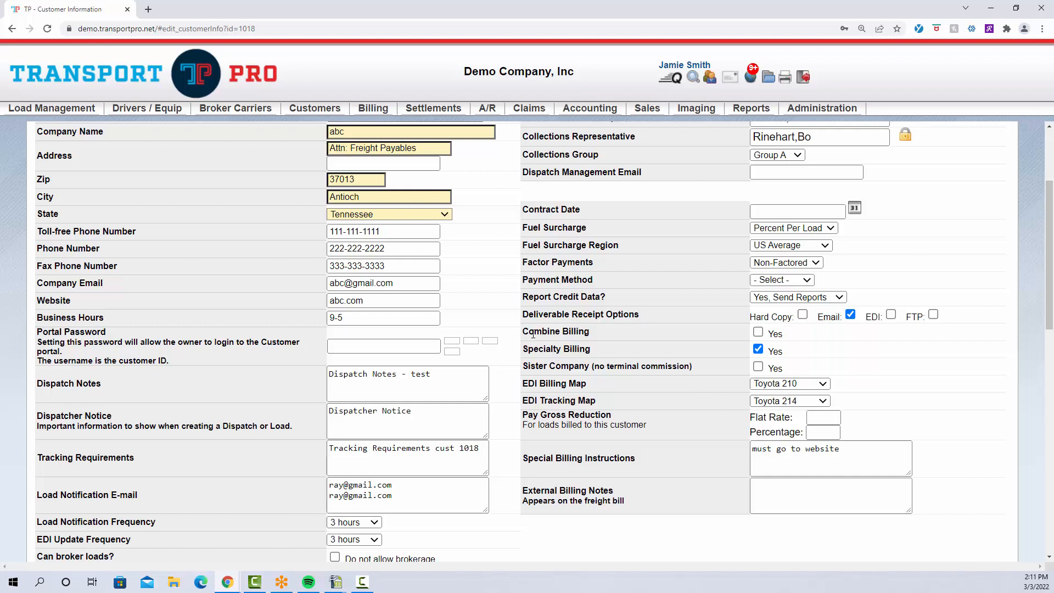
pyautogui.moveTo(522, 333); pyautogui.dragTo(590, 332)
pyautogui.click(594, 333)
pyautogui.click(759, 334)
pyautogui.moveTo(523, 348); pyautogui.dragTo(606, 350)
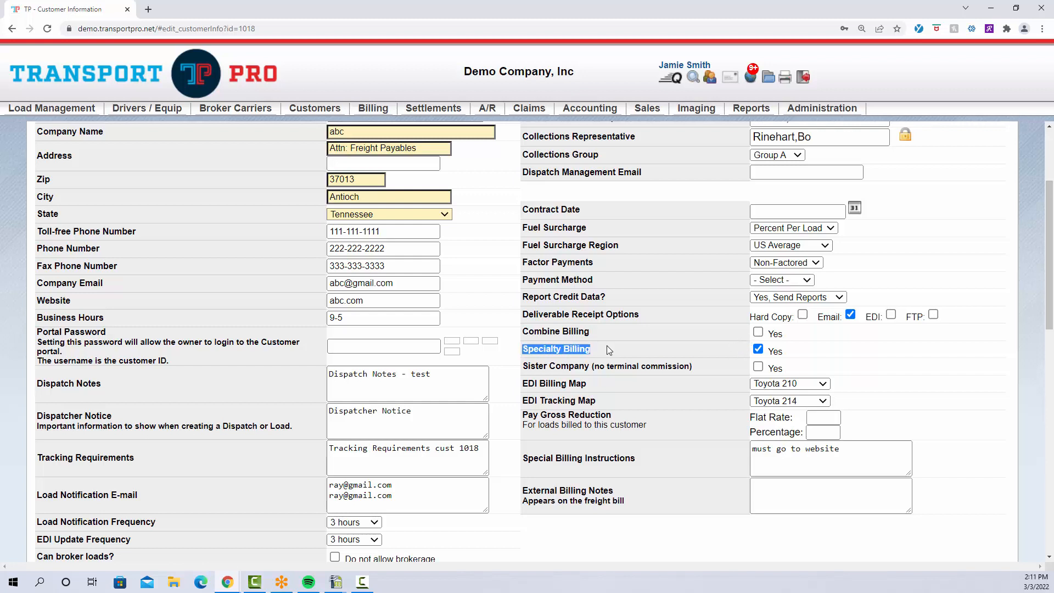
pyautogui.click(610, 346)
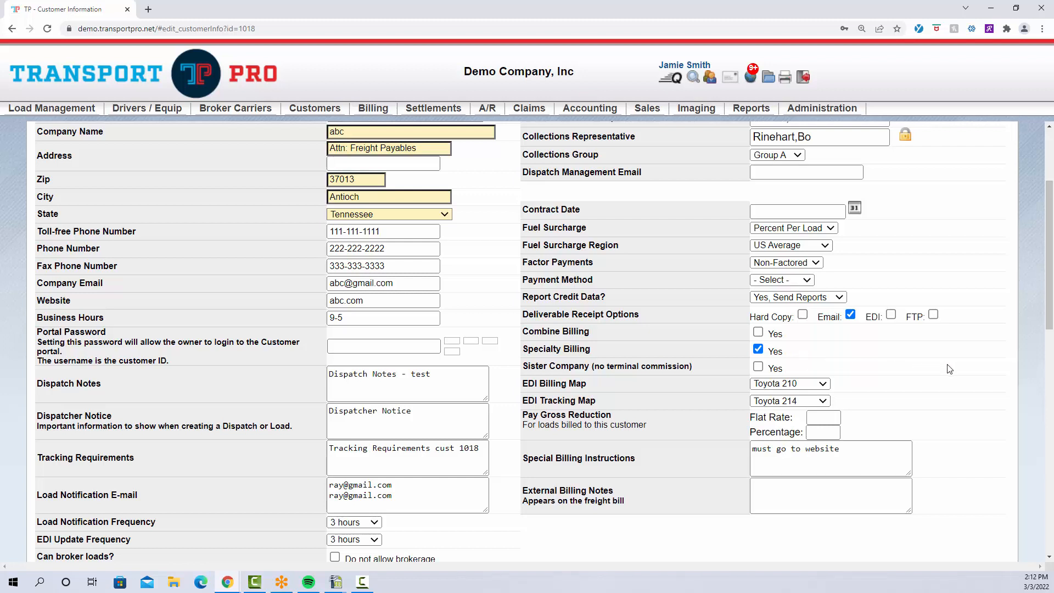
# Review the Special Billing Instructions and External Billing Notes fields and save the customer record
pyautogui.moveTo(528, 459); pyautogui.dragTo(626, 457)
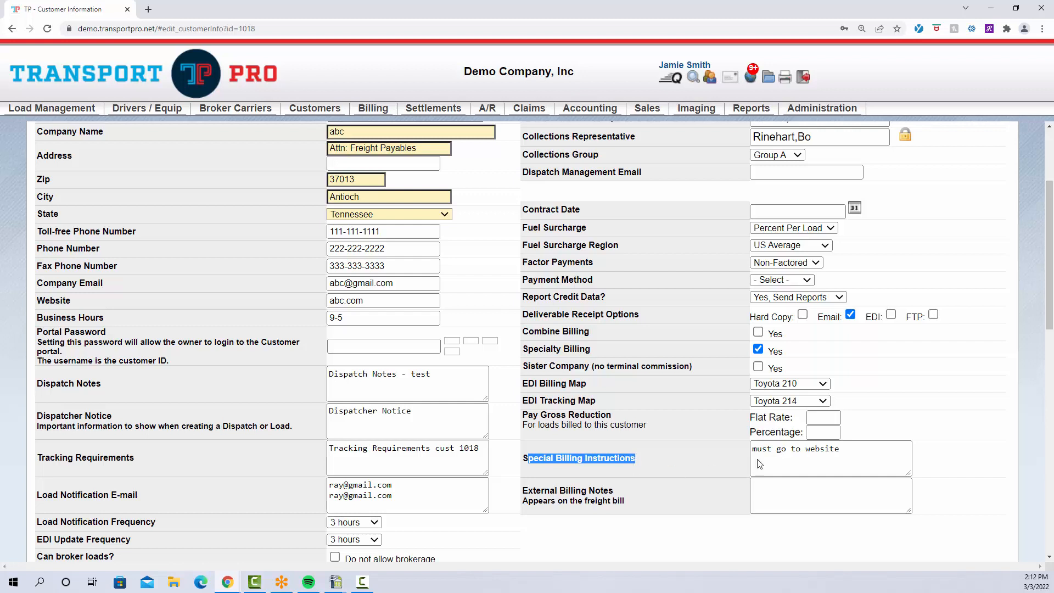
pyautogui.click(849, 451)
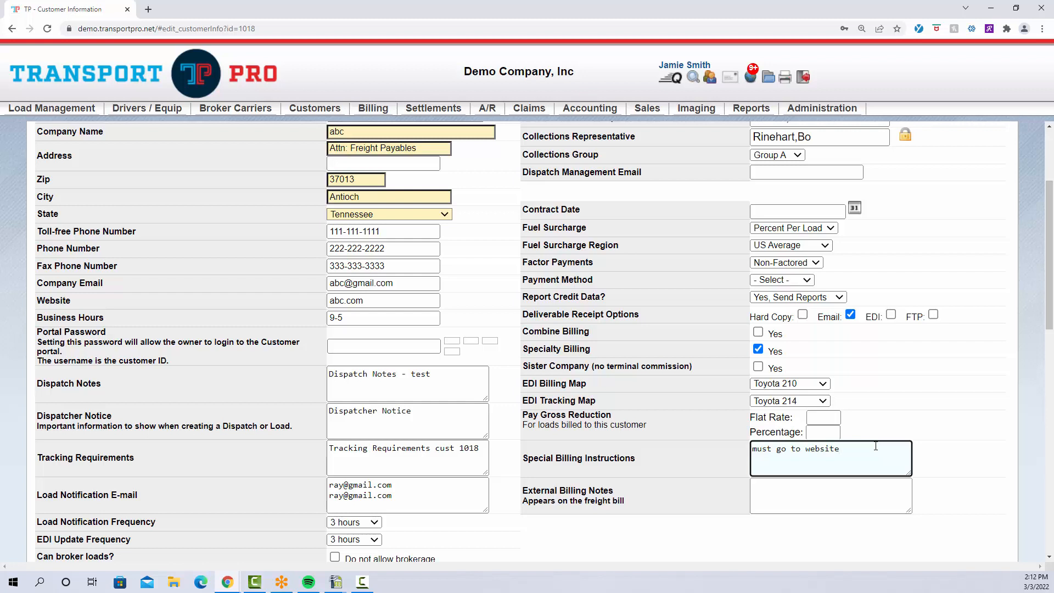
pyautogui.click(862, 486)
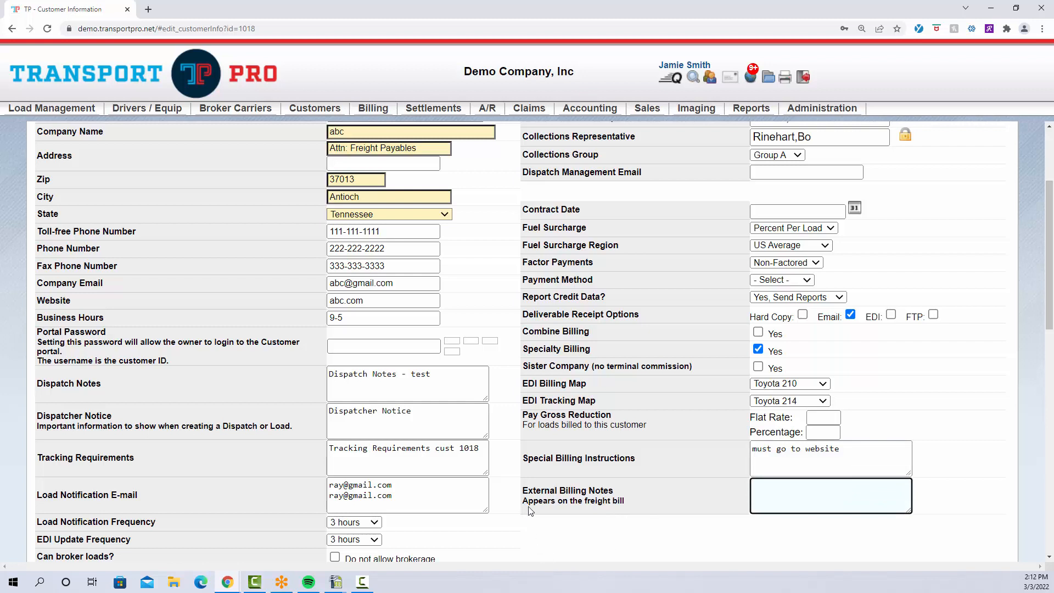
pyautogui.moveTo(522, 489); pyautogui.dragTo(632, 490)
pyautogui.click(849, 506)
pyautogui.scroll(3, 744, 492)
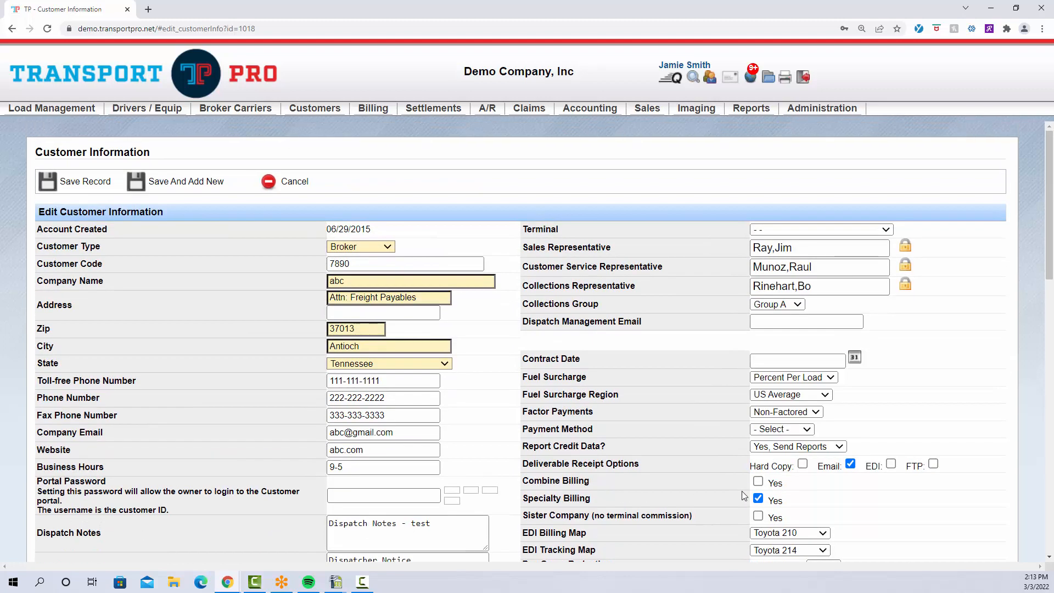
pyautogui.click(93, 182)
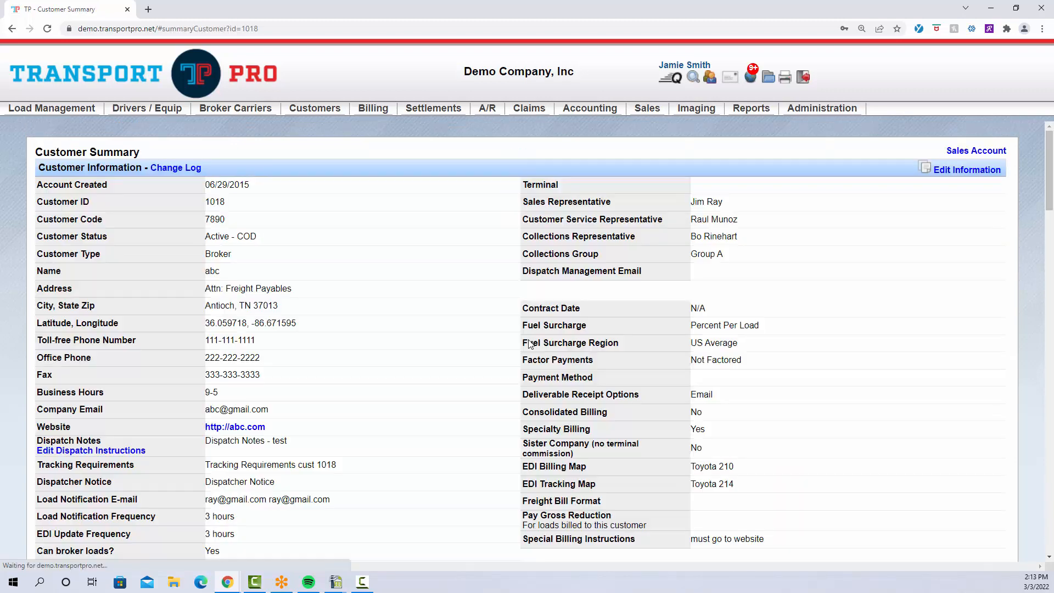